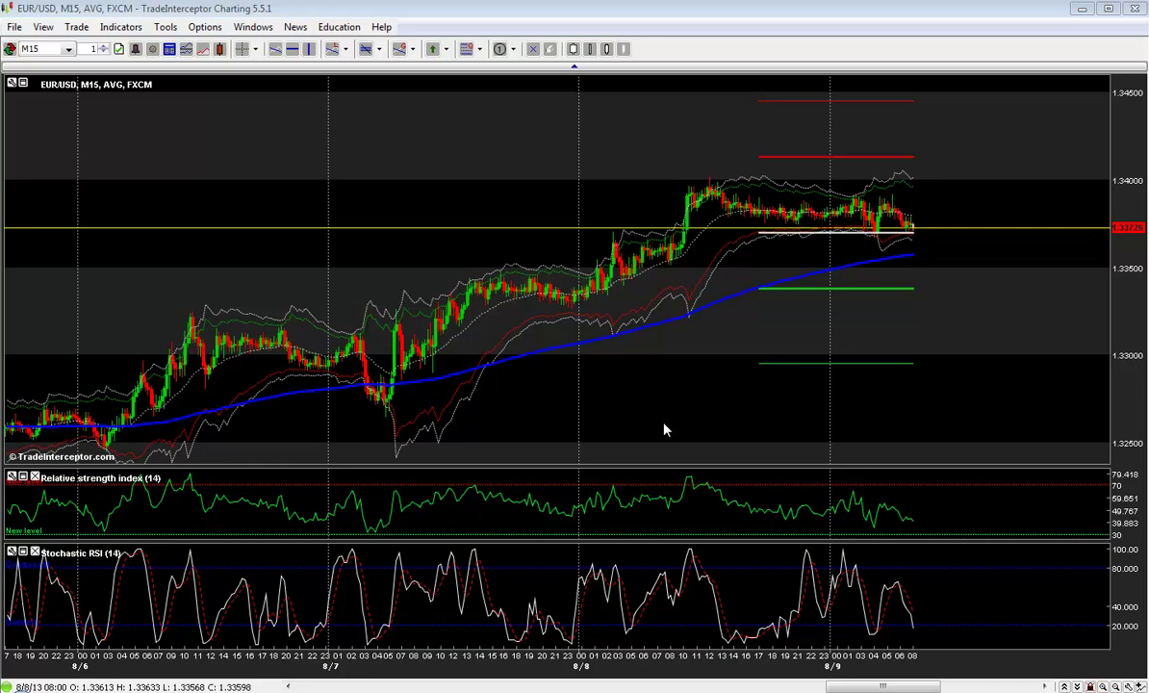
- Look over the chart's shortcut menu and the alarms list, then close both without changes
{"action": "right_click", "coordinate": [454, 262]}
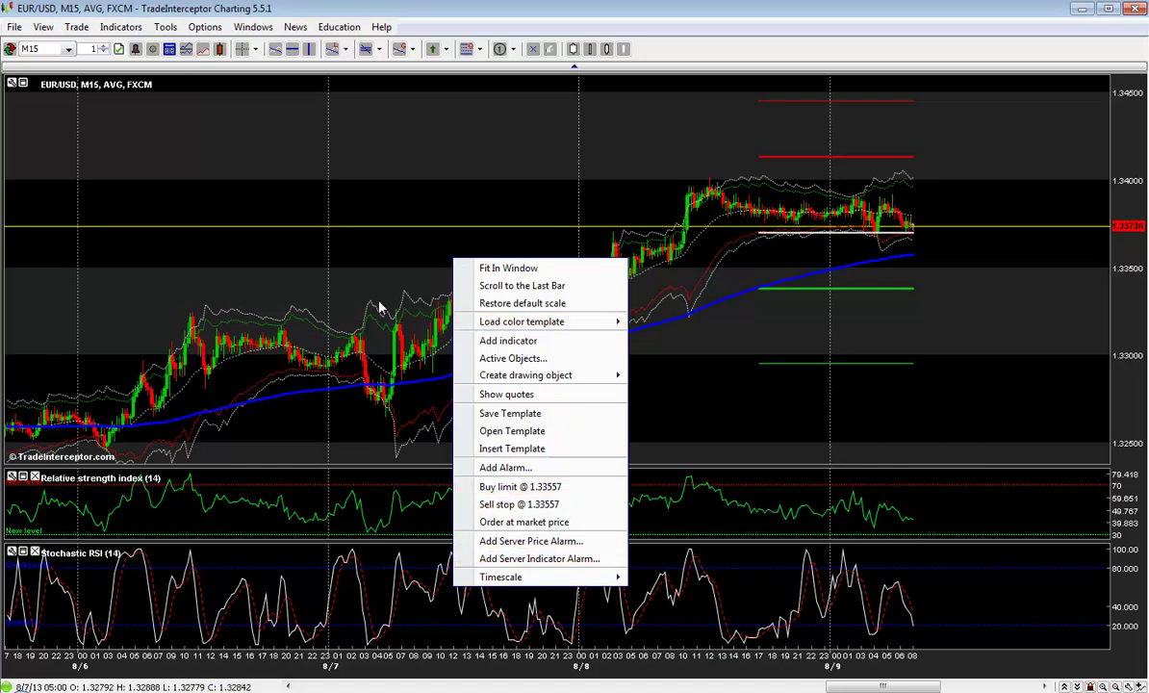
{"action": "left_click", "coordinate": [364, 276]}
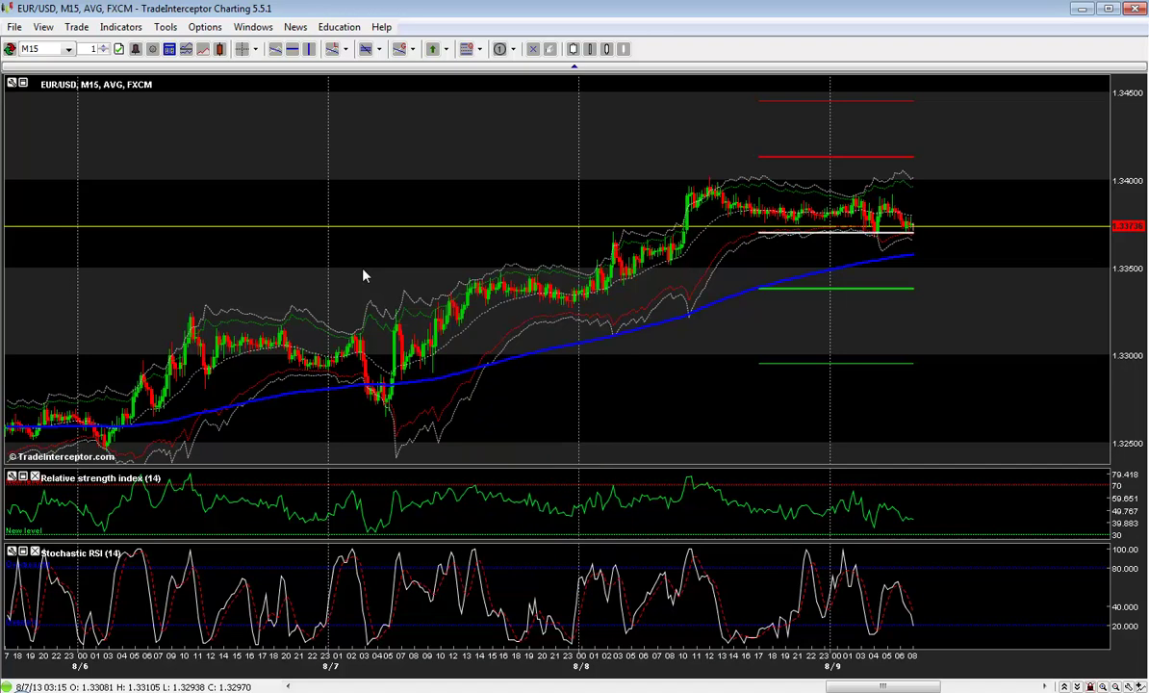
{"action": "left_click", "coordinate": [136, 50]}
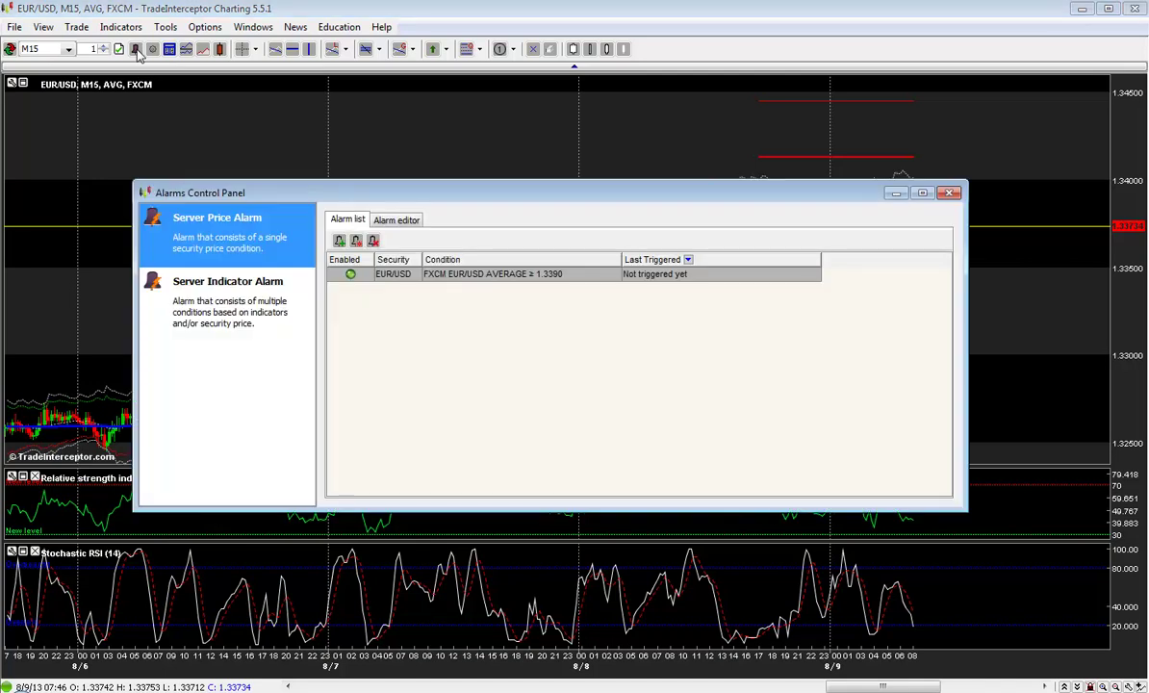
{"action": "left_click", "coordinate": [949, 195]}
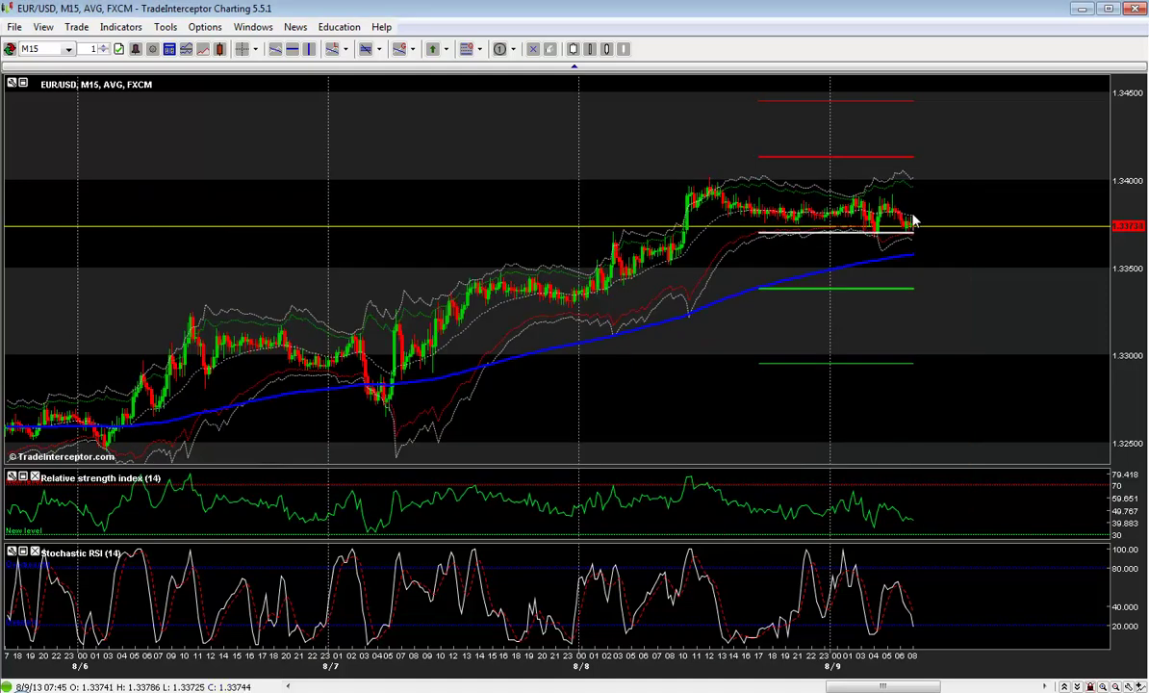
- Add a EUR/USD server price alarm at ≥ 1.3400 from the chart's shortcut menu
{"action": "right_click", "coordinate": [392, 248]}
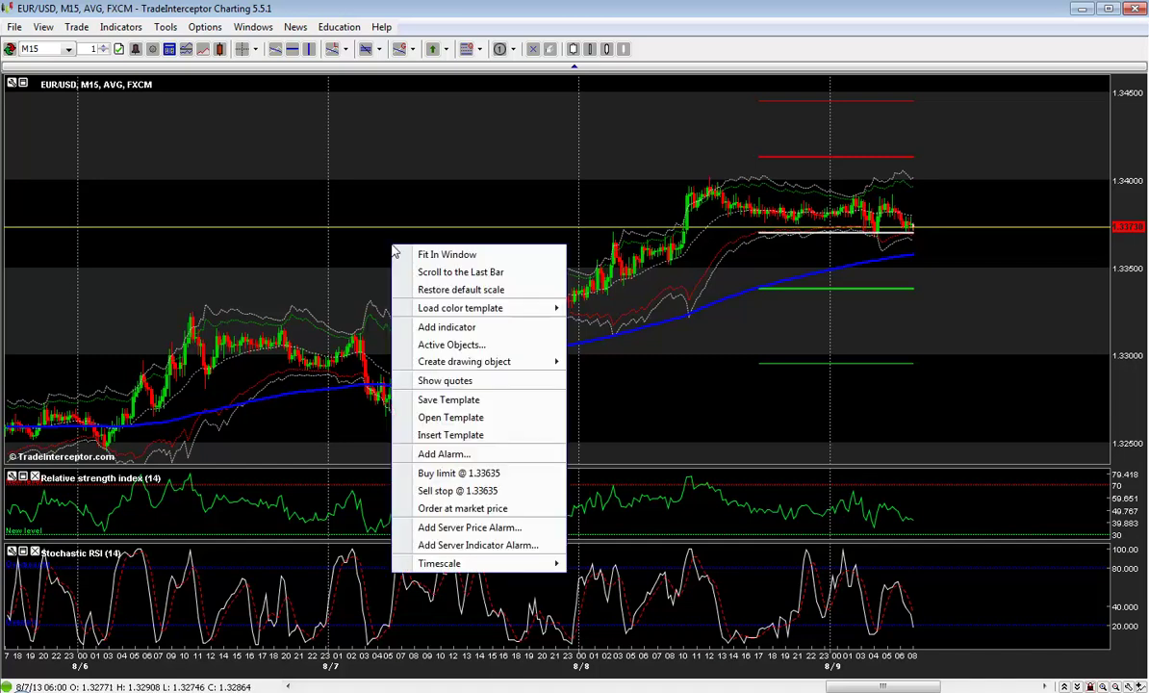
{"action": "left_click", "coordinate": [412, 530]}
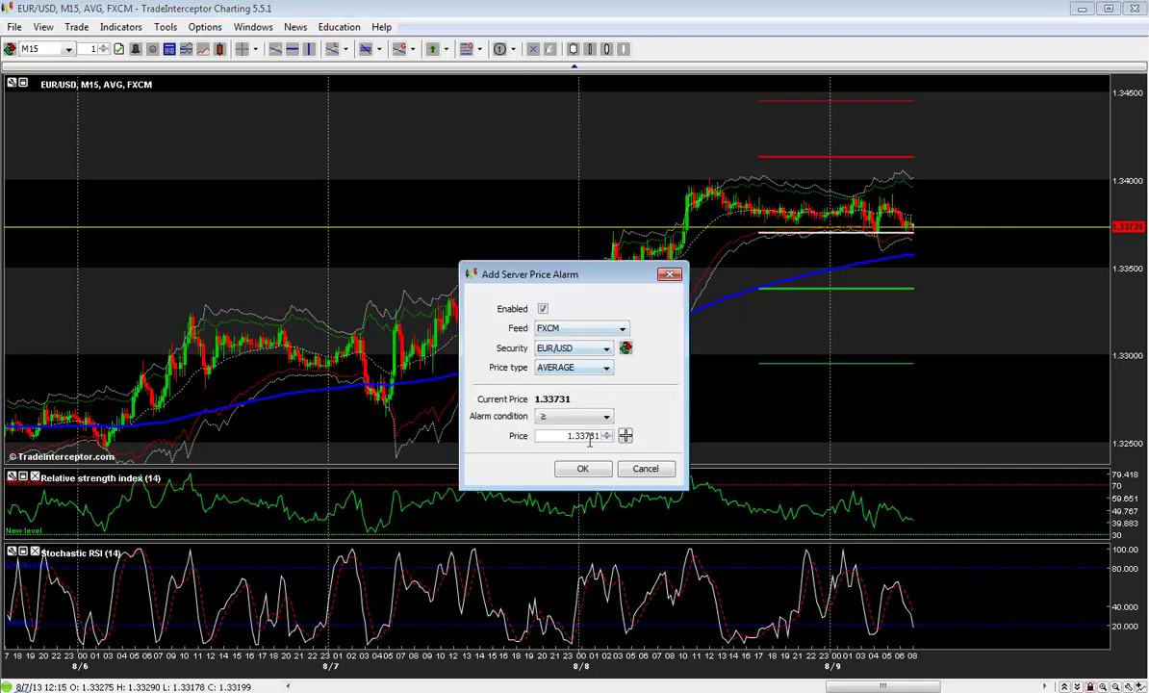
{"action": "double_click", "coordinate": [584, 436]}
{"action": "left_click_drag", "start_coordinate": [584, 436], "coordinate": [607, 439]}
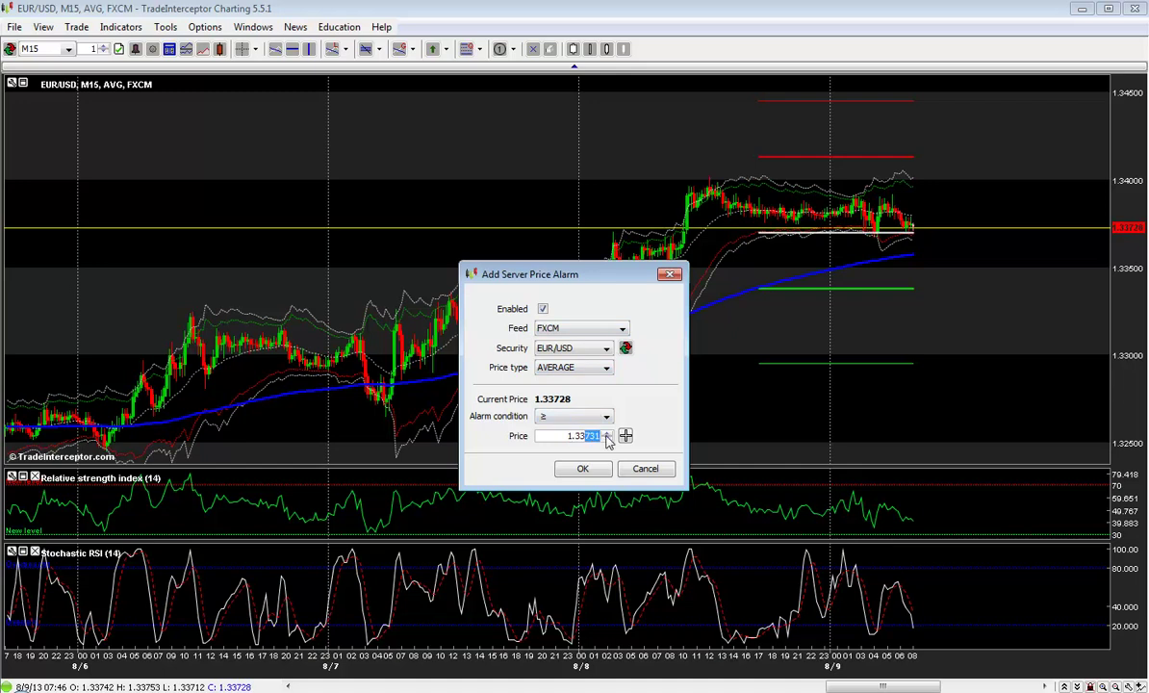
{"action": "type", "text": "400"}
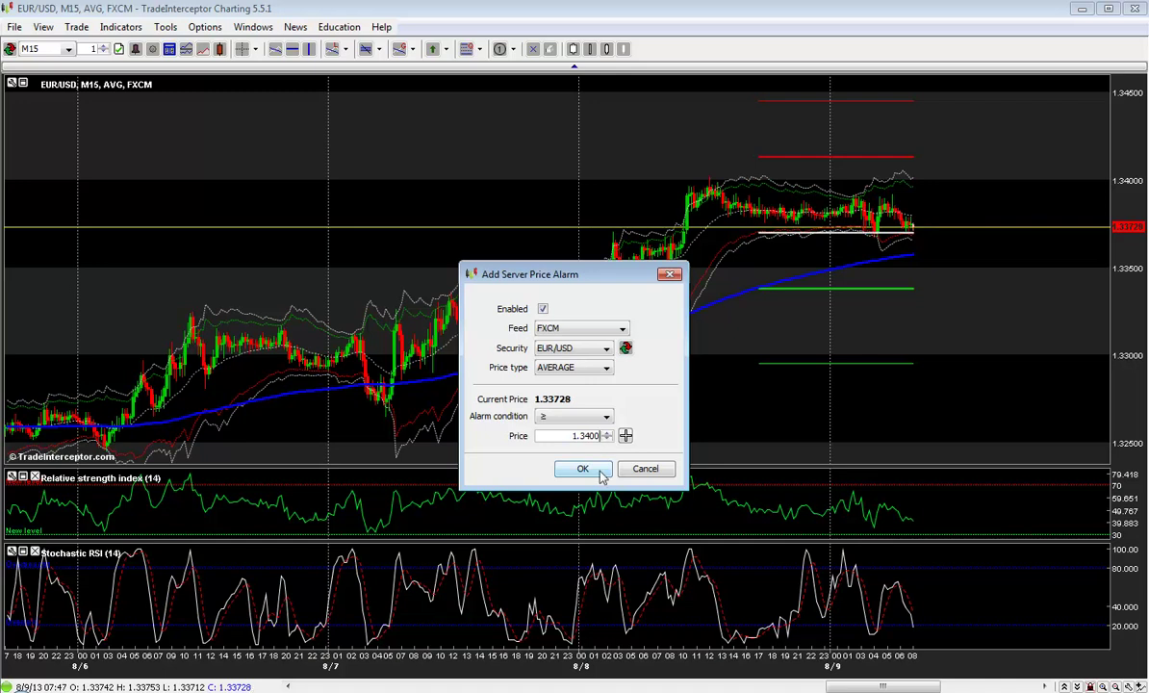
{"action": "left_click", "coordinate": [601, 475]}
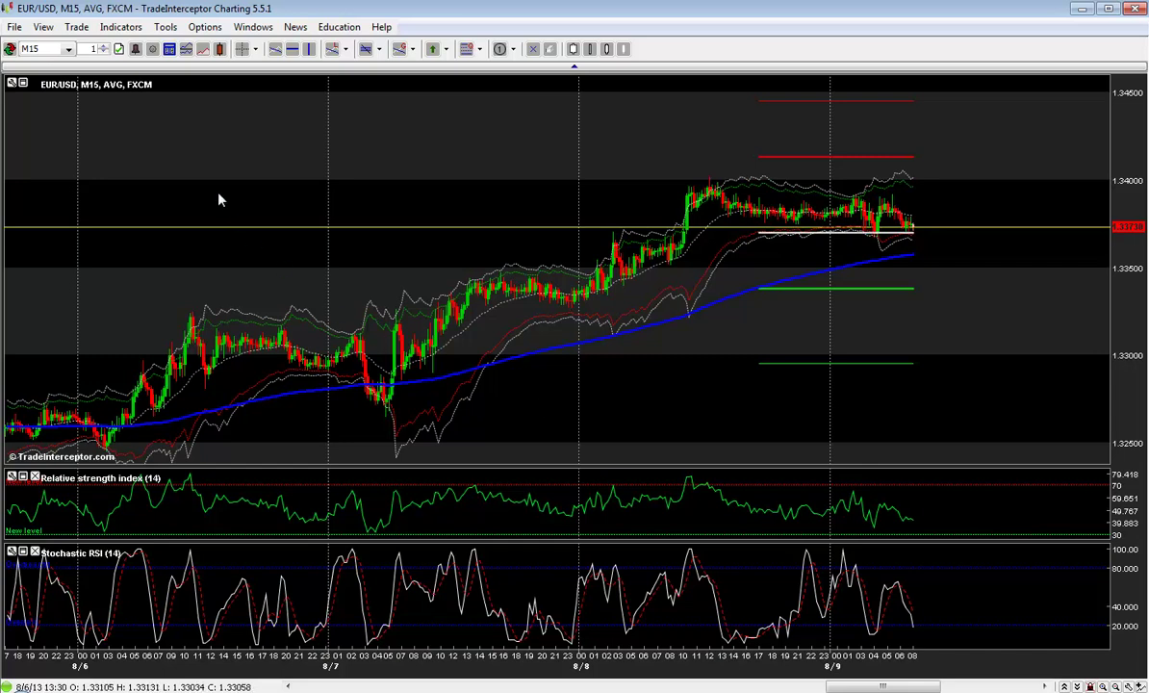
- Add a server price alarm with condition ≤ and price 1.3300 via the Alarms Control Panel
{"action": "left_click", "coordinate": [133, 49]}
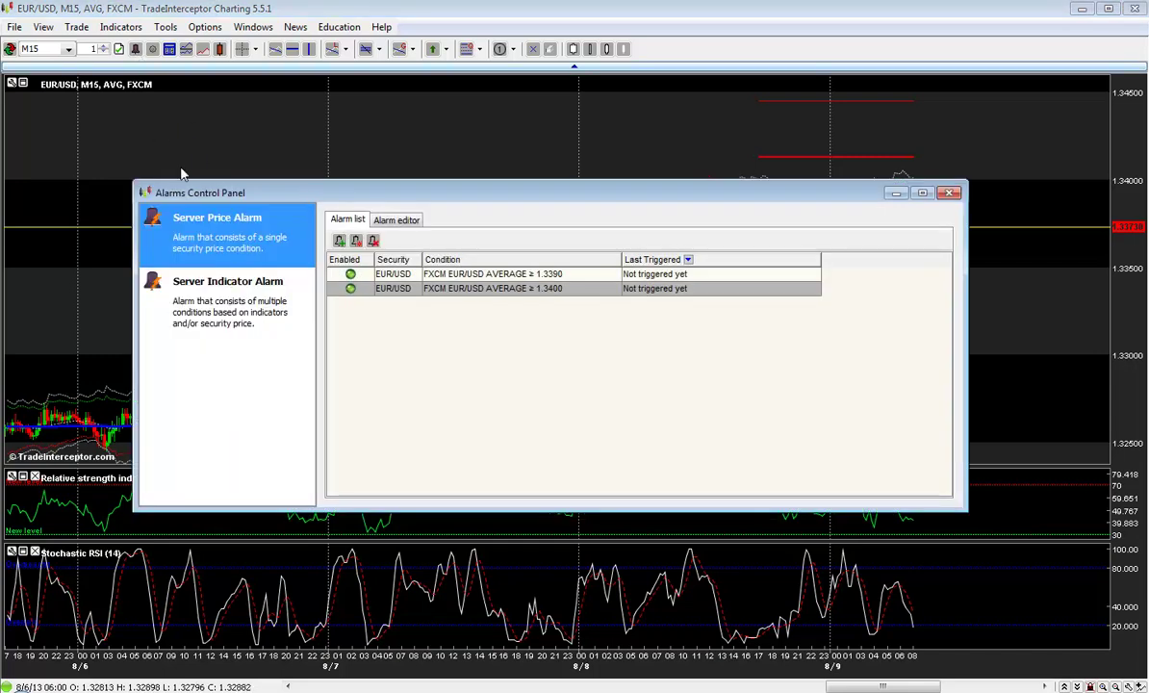
{"action": "left_click", "coordinate": [339, 241]}
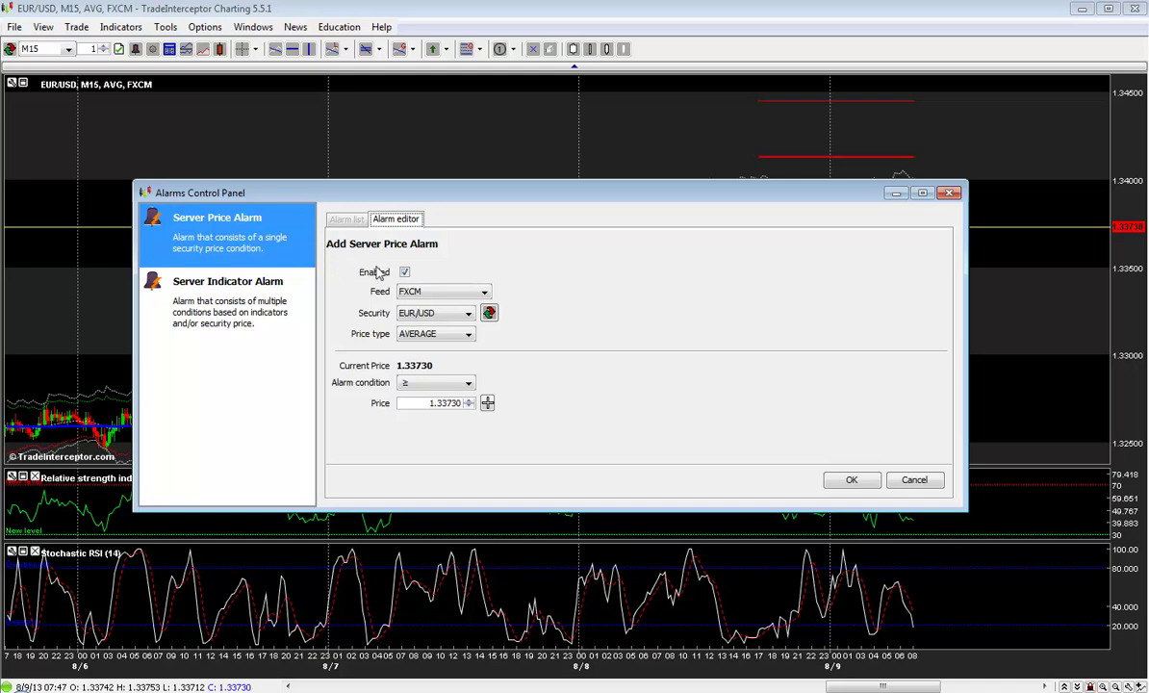
{"action": "left_click", "coordinate": [467, 384]}
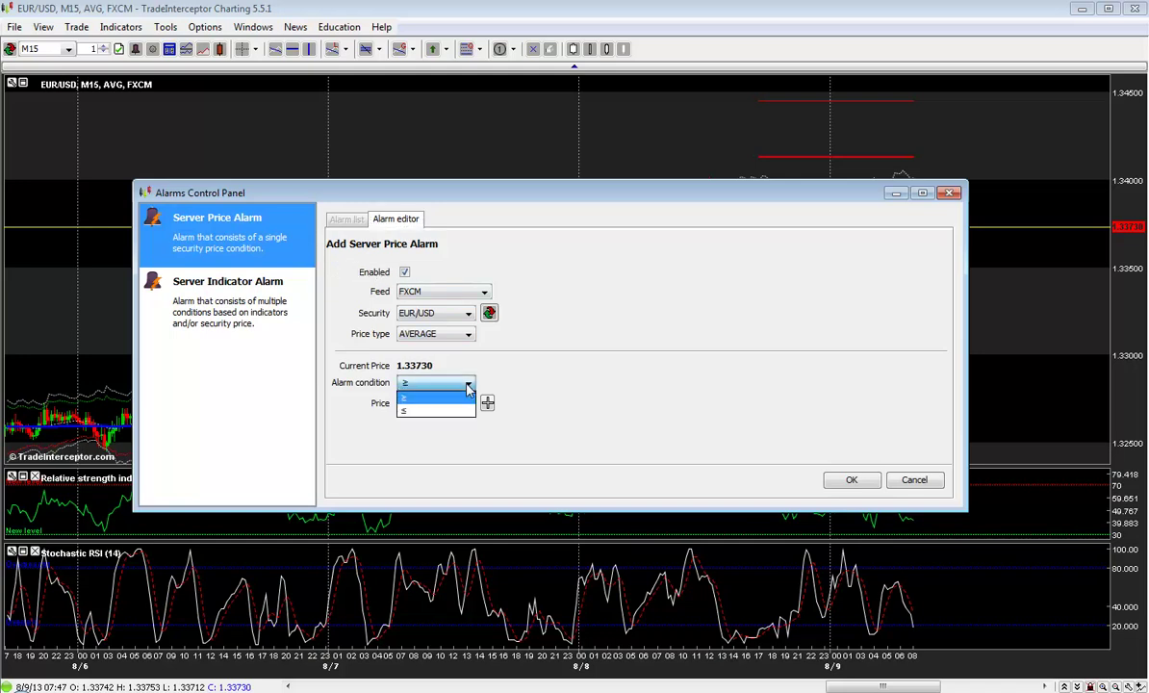
{"action": "left_click", "coordinate": [445, 408]}
{"action": "double_click", "coordinate": [451, 402]}
{"action": "type", "text": "1.3300"}
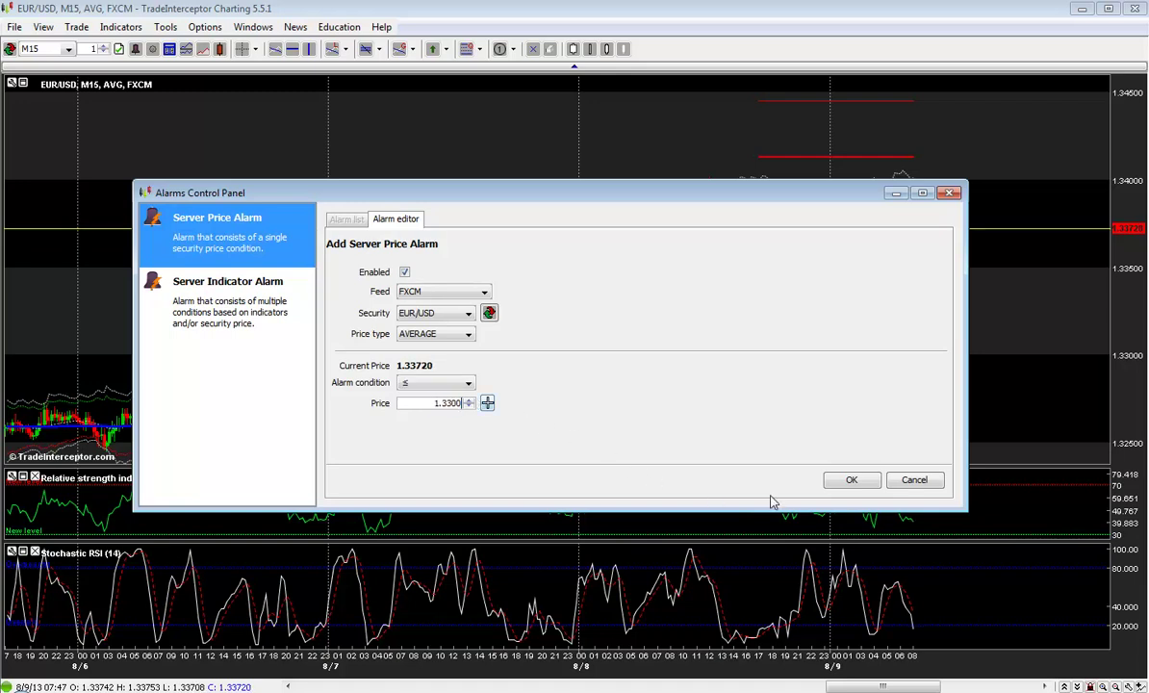
{"action": "left_click", "coordinate": [847, 478]}
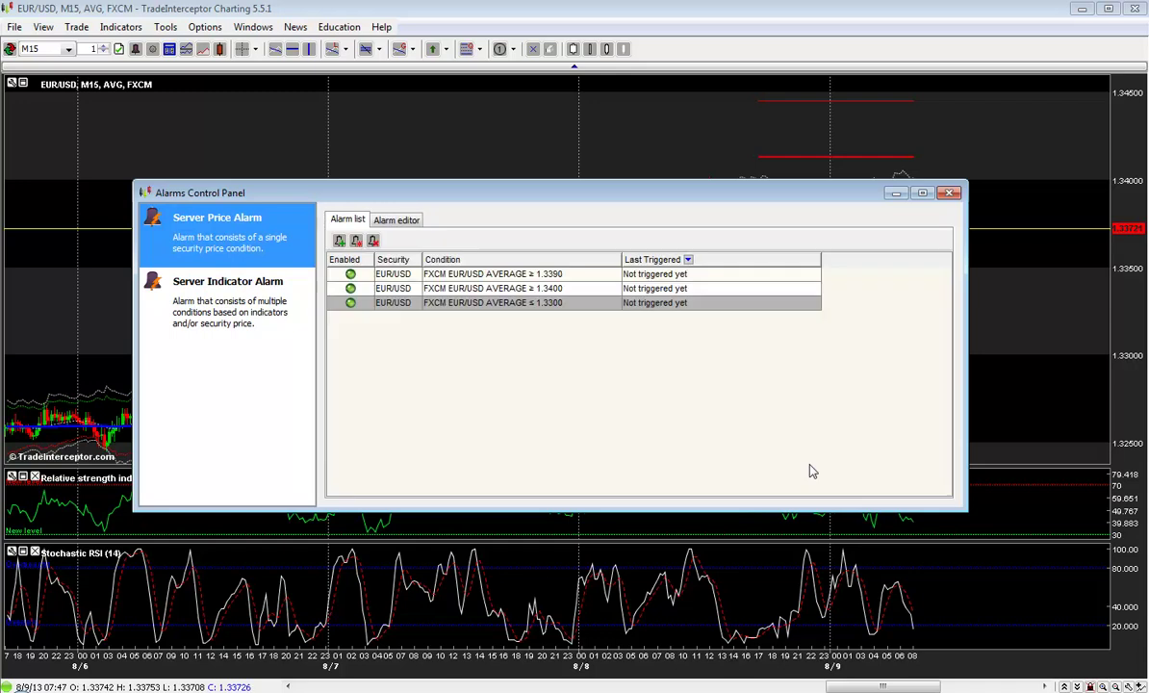
{"action": "left_click", "coordinate": [951, 195]}
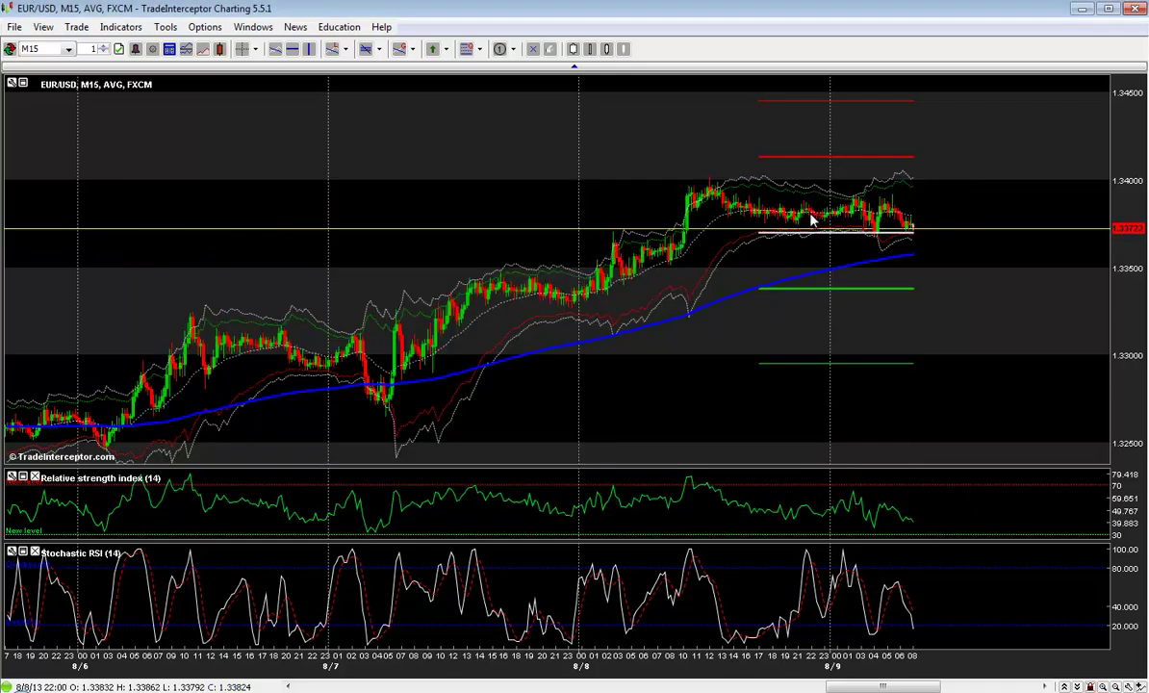
- Start a server indicator alarm from the chart menu and move its Add Alarm Condition window up-left
{"action": "right_click", "coordinate": [380, 255]}
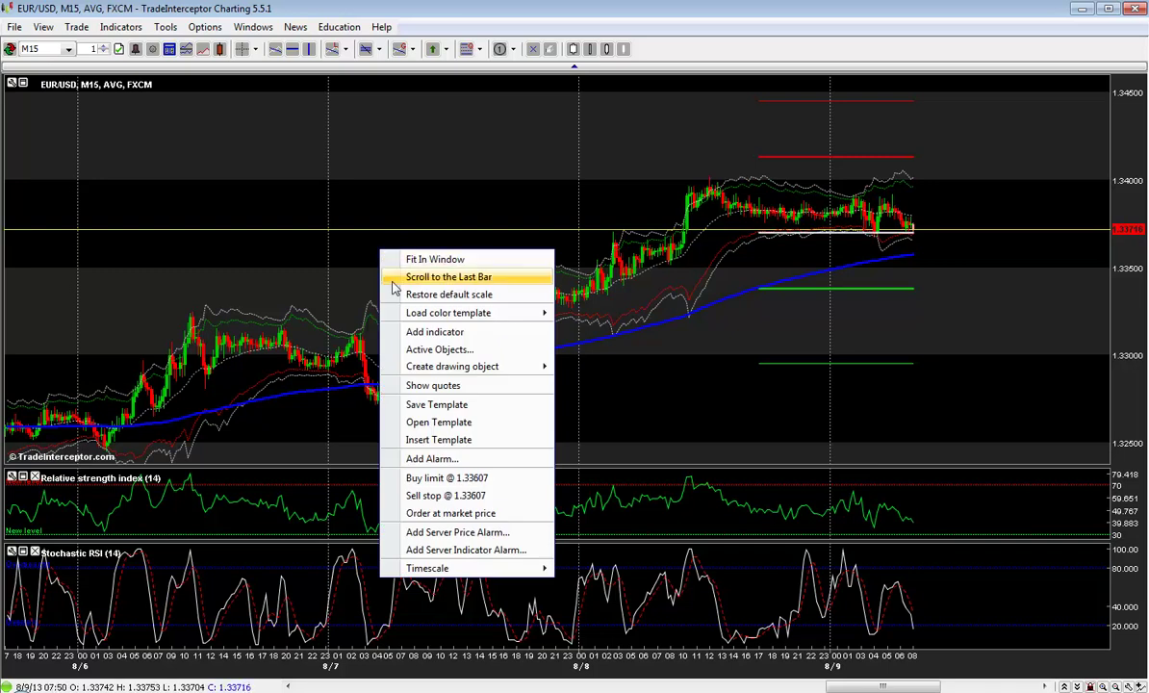
{"action": "left_click", "coordinate": [400, 550]}
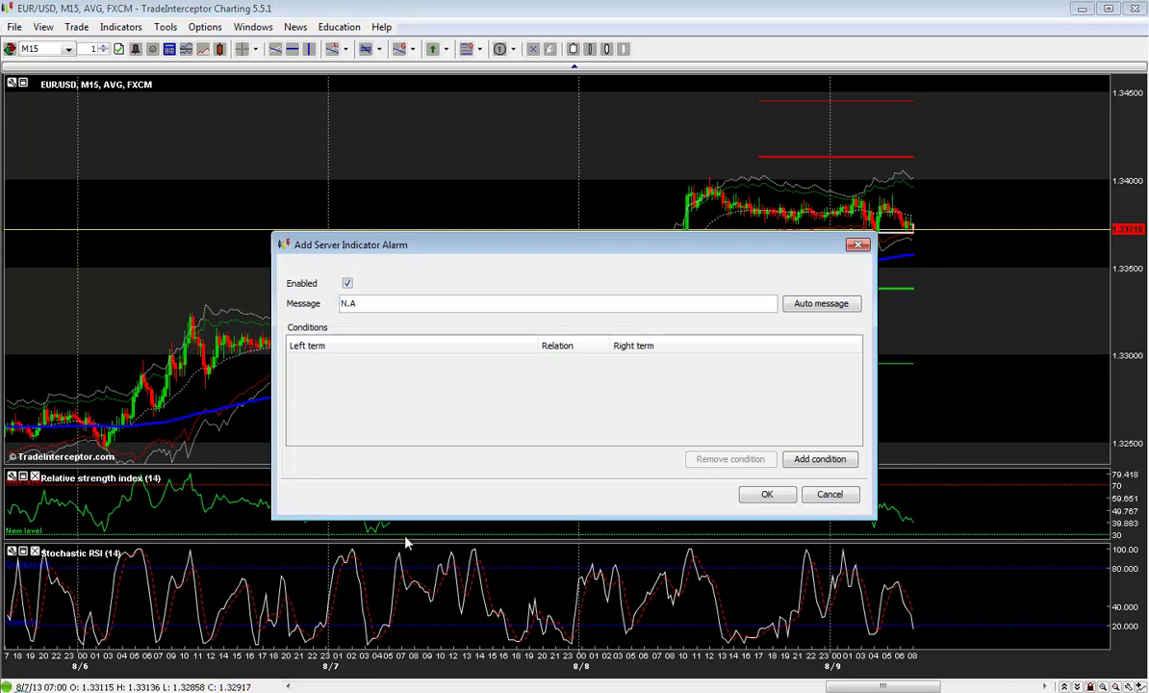
{"action": "left_click", "coordinate": [804, 459]}
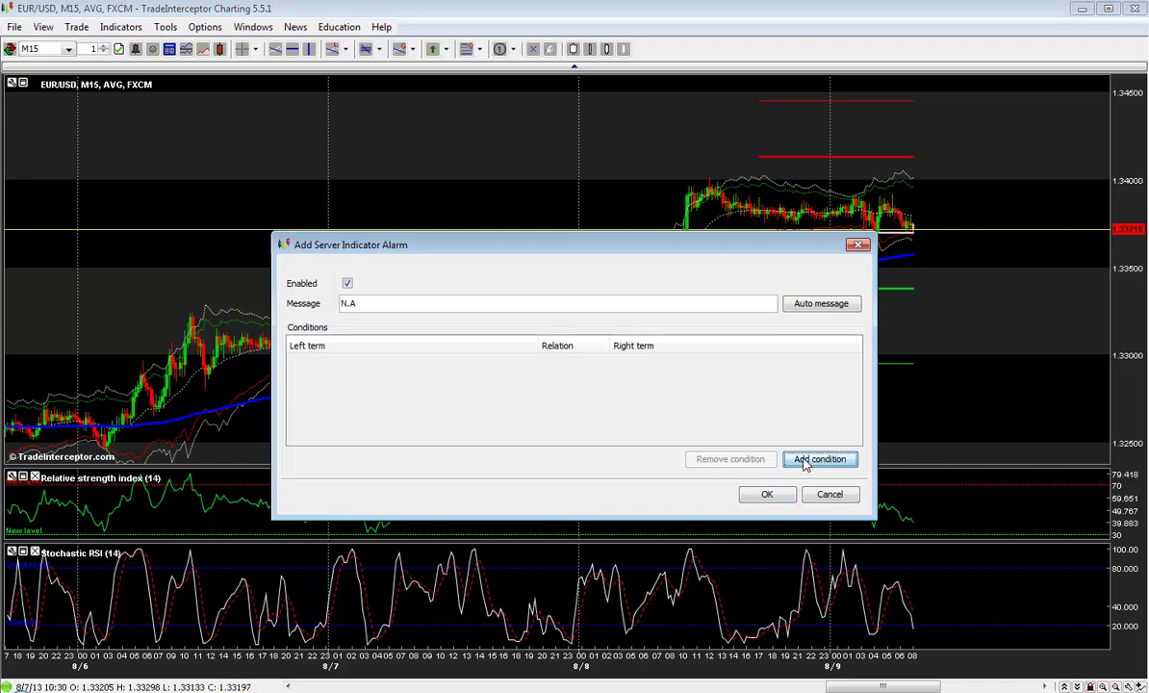
{"action": "left_click_drag", "start_coordinate": [808, 418], "coordinate": [365, 223]}
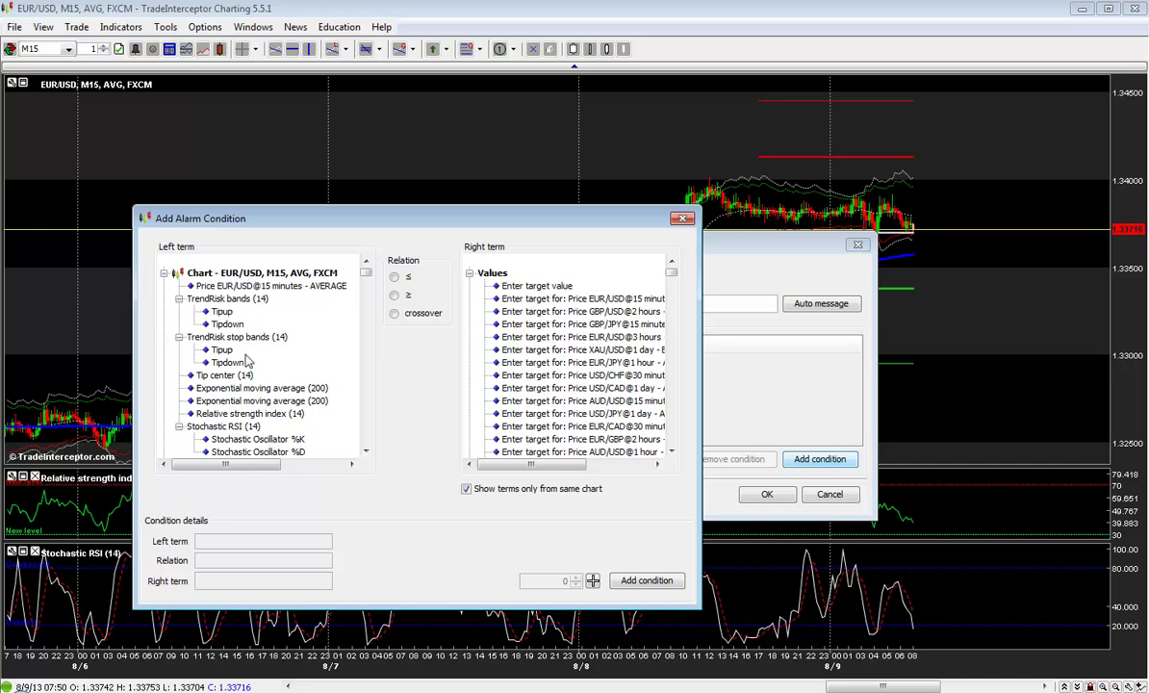
- Add a Relative strength index (14) crossover condition with target value 70 to the alarm
{"action": "left_click", "coordinate": [224, 414]}
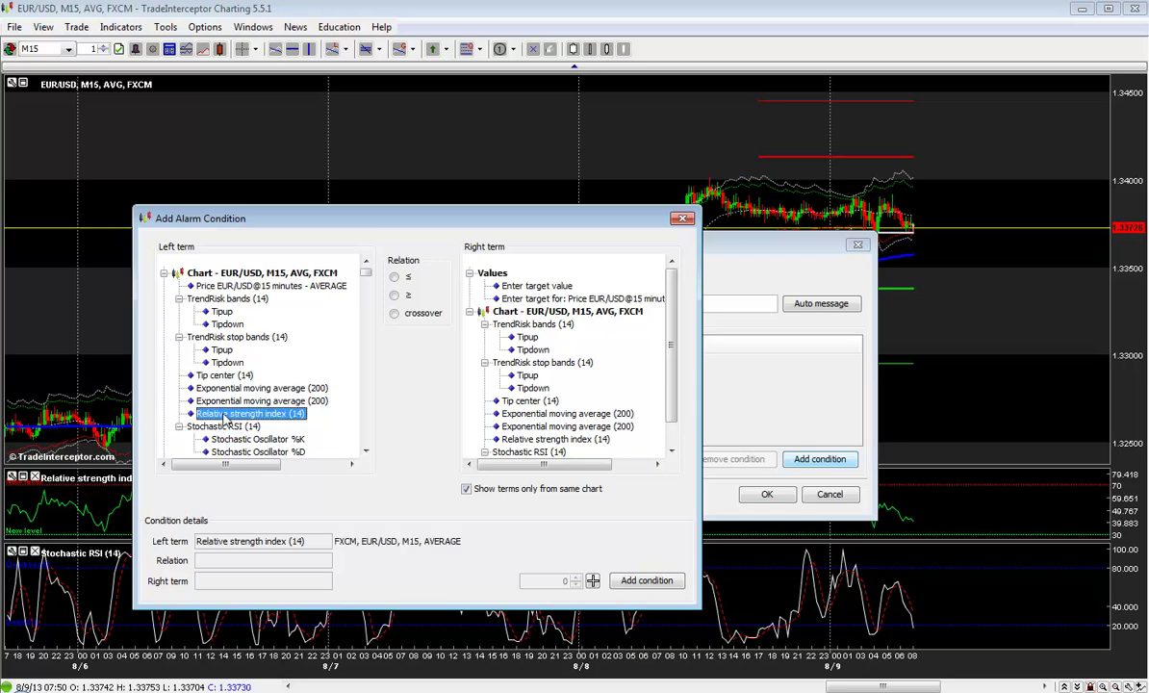
{"action": "left_click", "coordinate": [394, 315]}
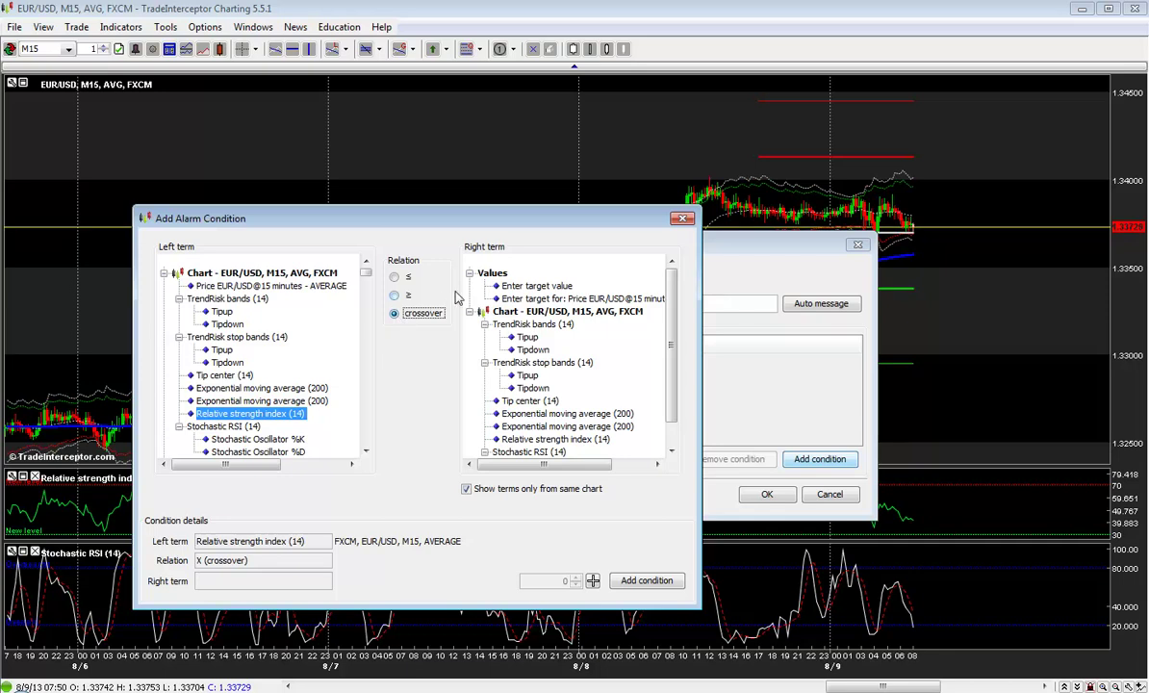
{"action": "left_click", "coordinate": [535, 286]}
{"action": "double_click", "coordinate": [567, 581]}
{"action": "type", "text": "70"}
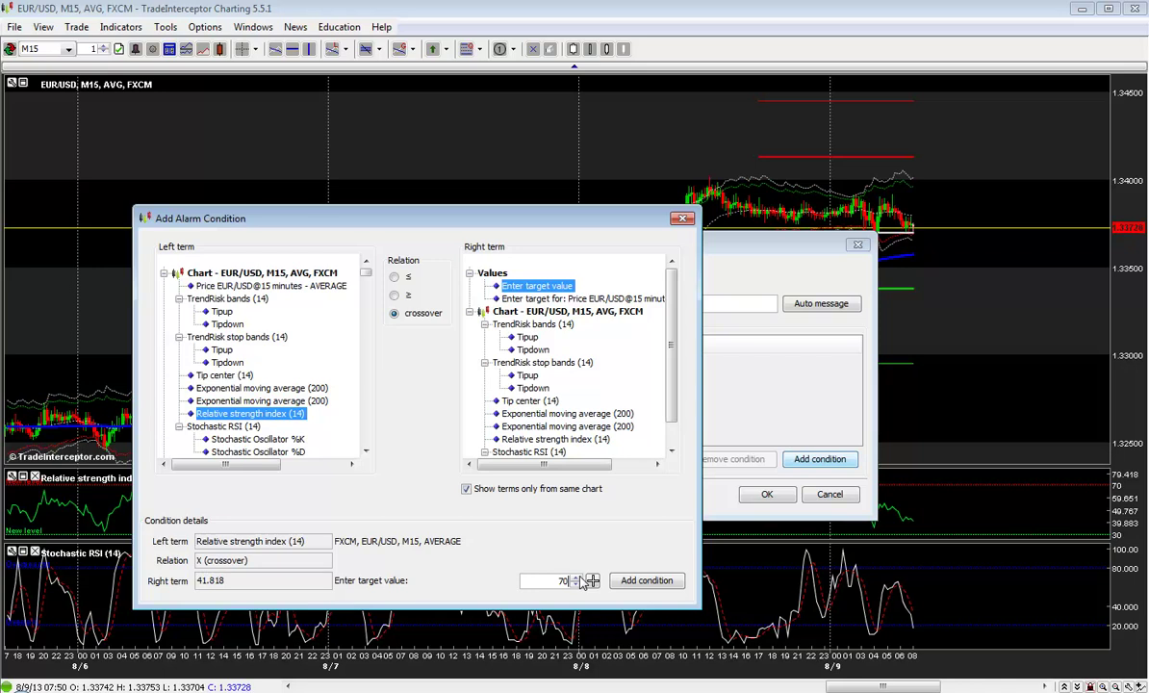
{"action": "left_click", "coordinate": [630, 580]}
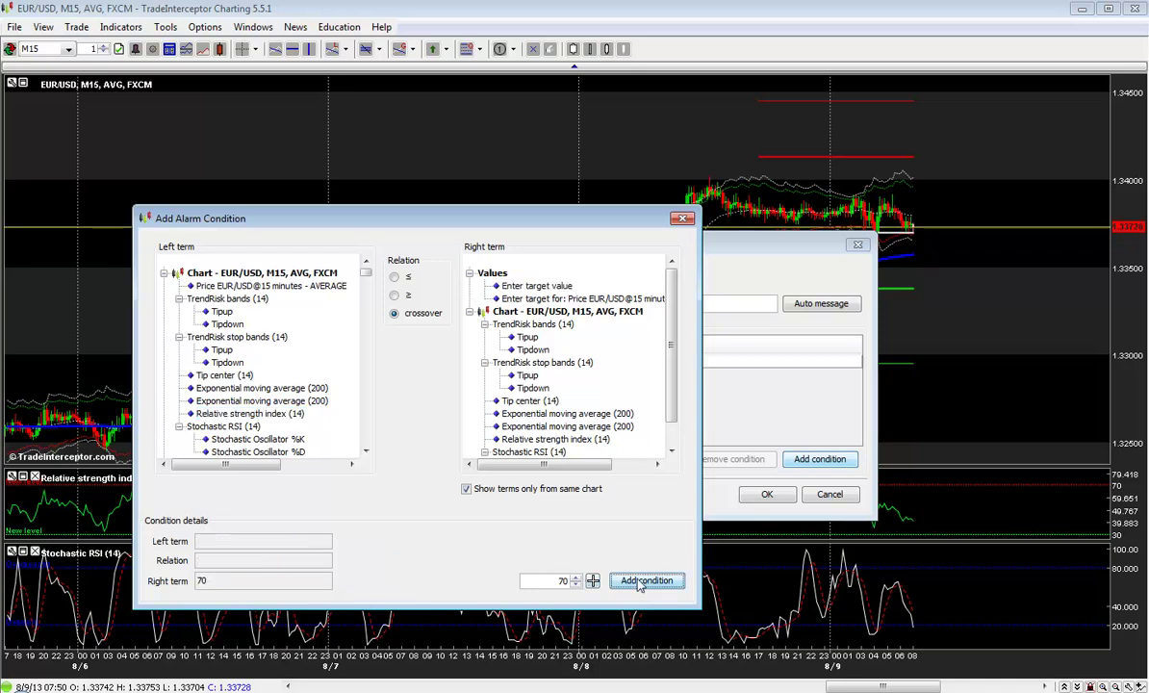
{"action": "left_click_drag", "start_coordinate": [517, 224], "coordinate": [499, 258]}
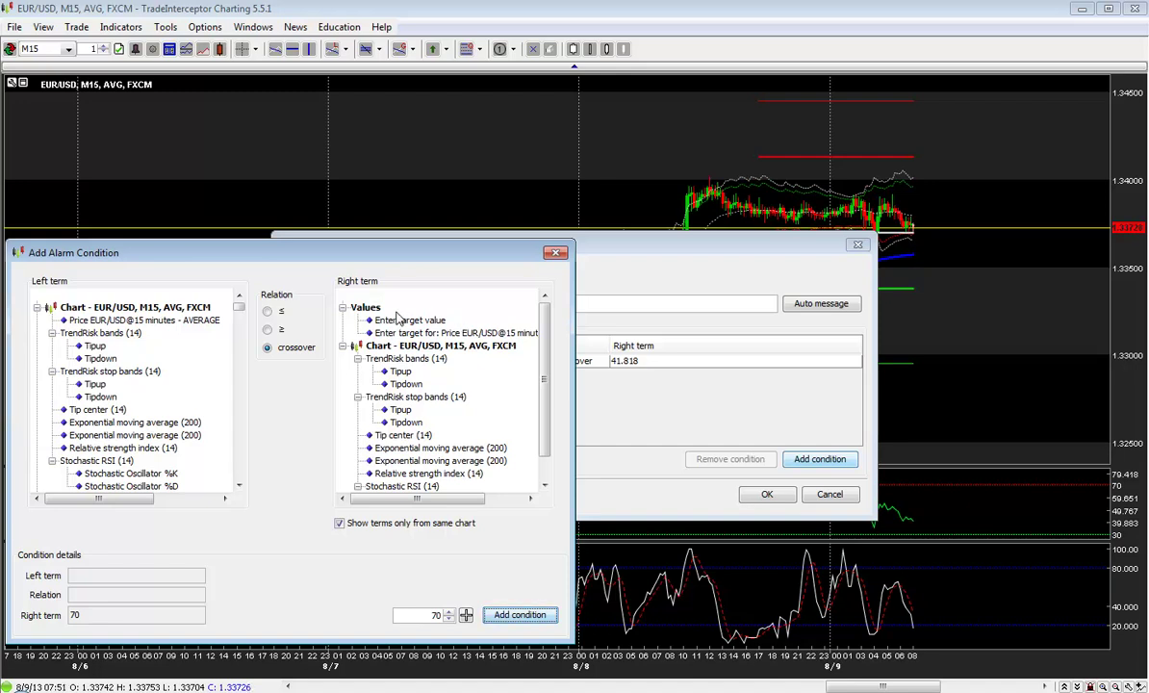
- Add a Stochastic Oscillator %D ≥ target 80 condition, then close the condition window
{"action": "left_click_drag", "start_coordinate": [173, 259], "coordinate": [188, 253]}
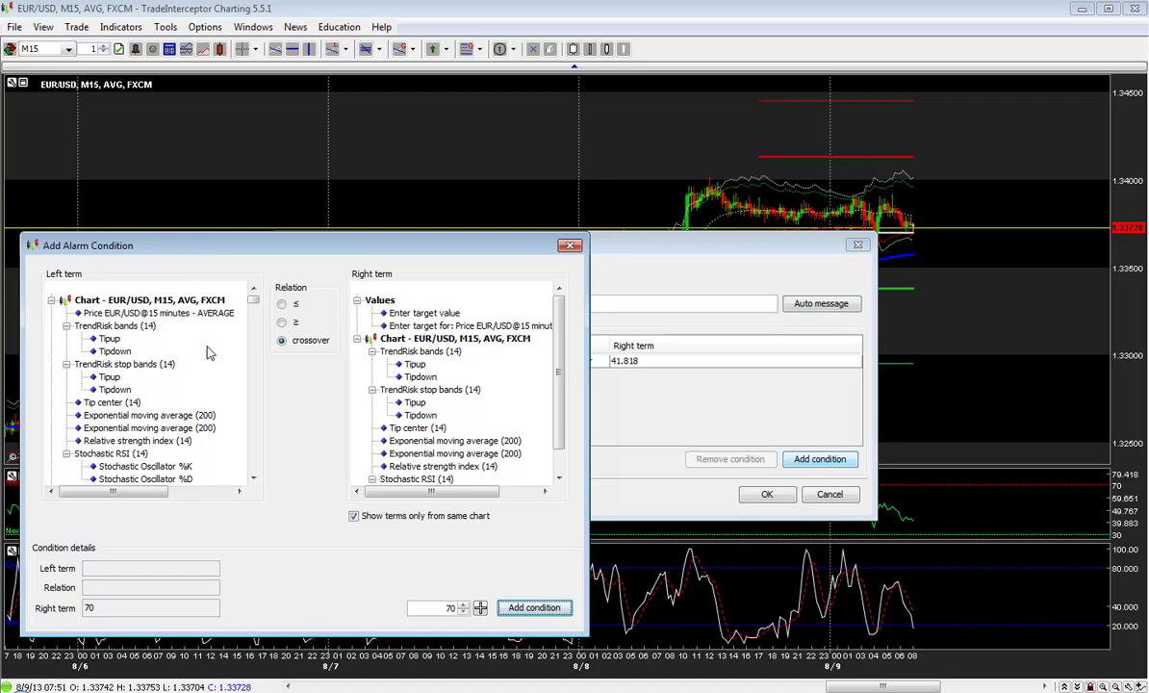
{"action": "left_click", "coordinate": [168, 479]}
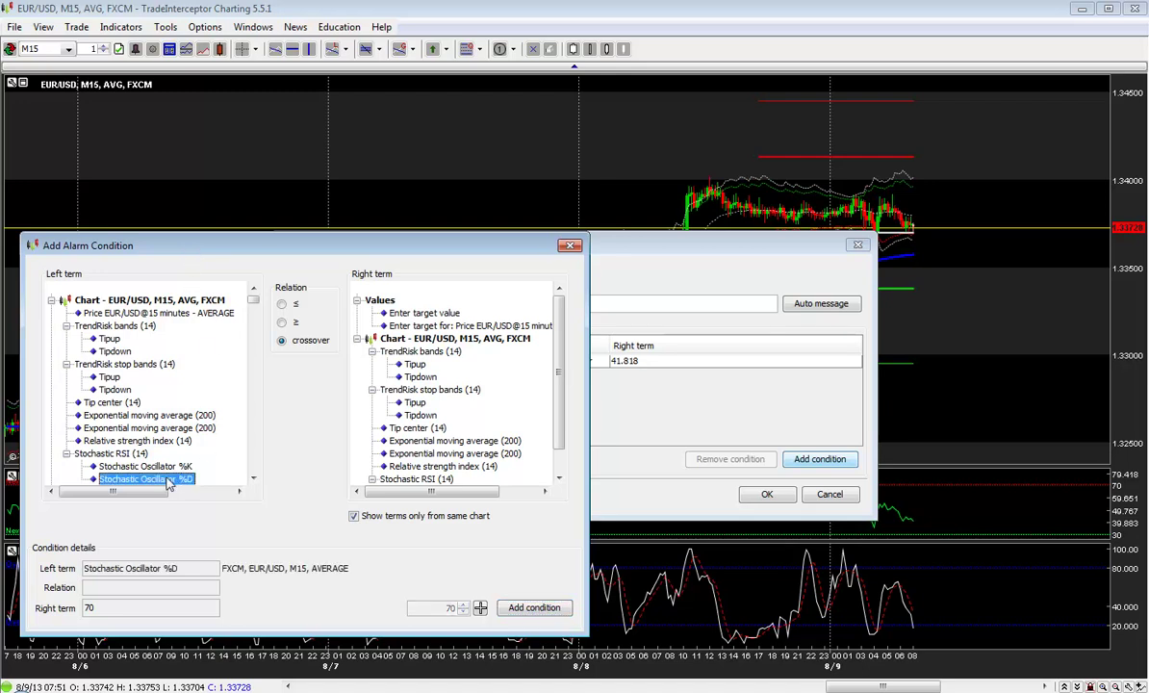
{"action": "left_click", "coordinate": [283, 323]}
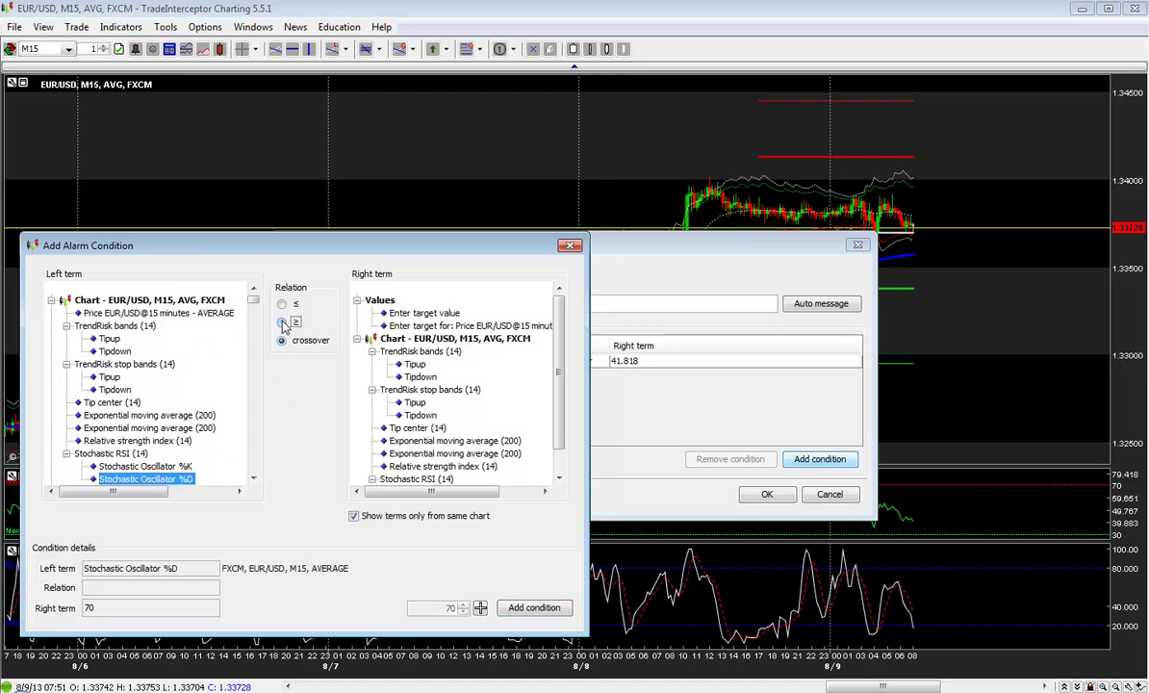
{"action": "left_click", "coordinate": [404, 312]}
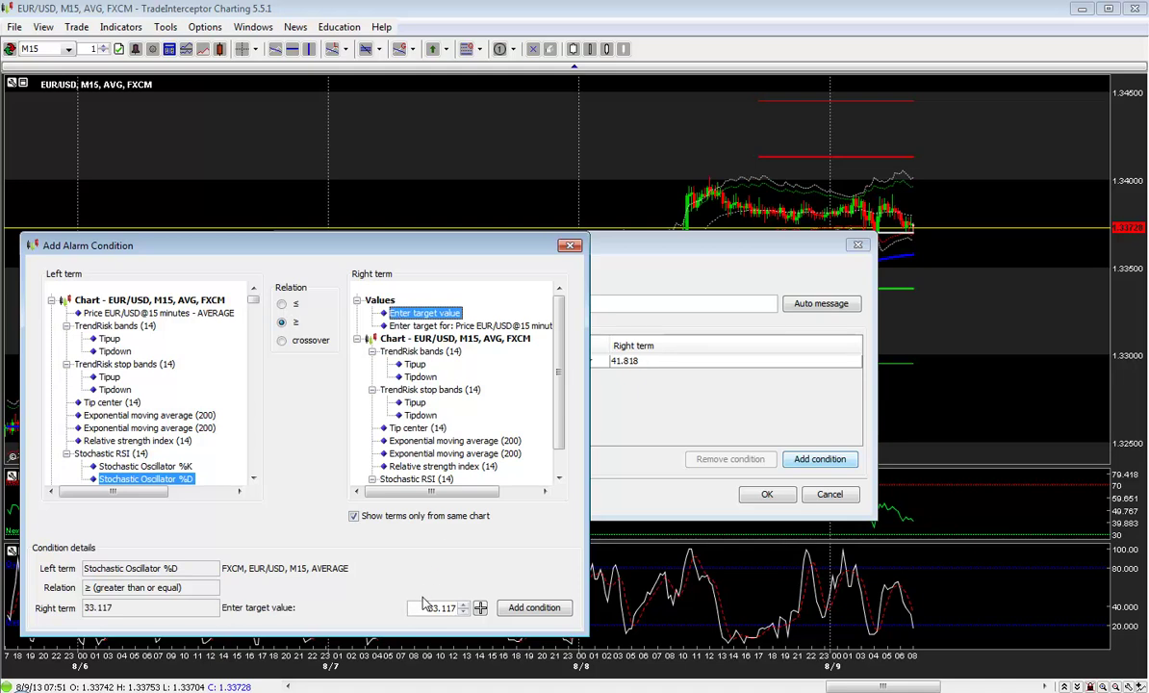
{"action": "left_click", "coordinate": [467, 606]}
{"action": "type", "text": "80"}
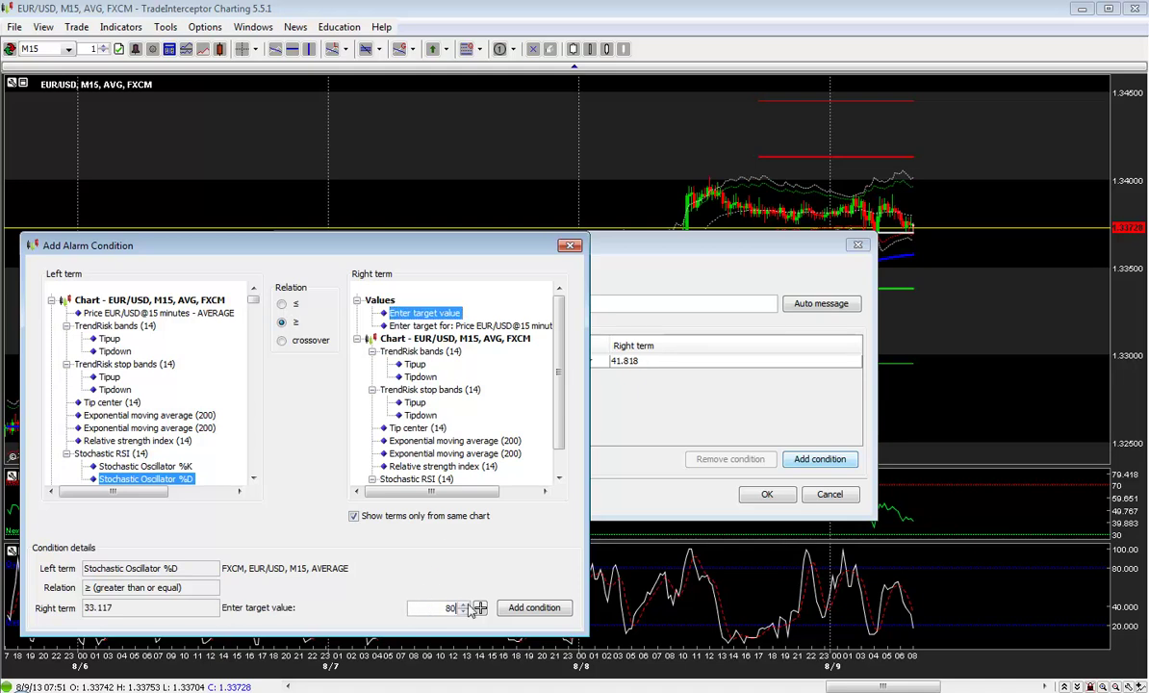
{"action": "left_click", "coordinate": [520, 608]}
{"action": "mouse_move", "coordinate": [514, 245]}
{"action": "left_mouse_down"}
{"action": "mouse_move", "coordinate": [523, 447]}
{"action": "mouse_move", "coordinate": [522, 230]}
{"action": "left_mouse_up"}
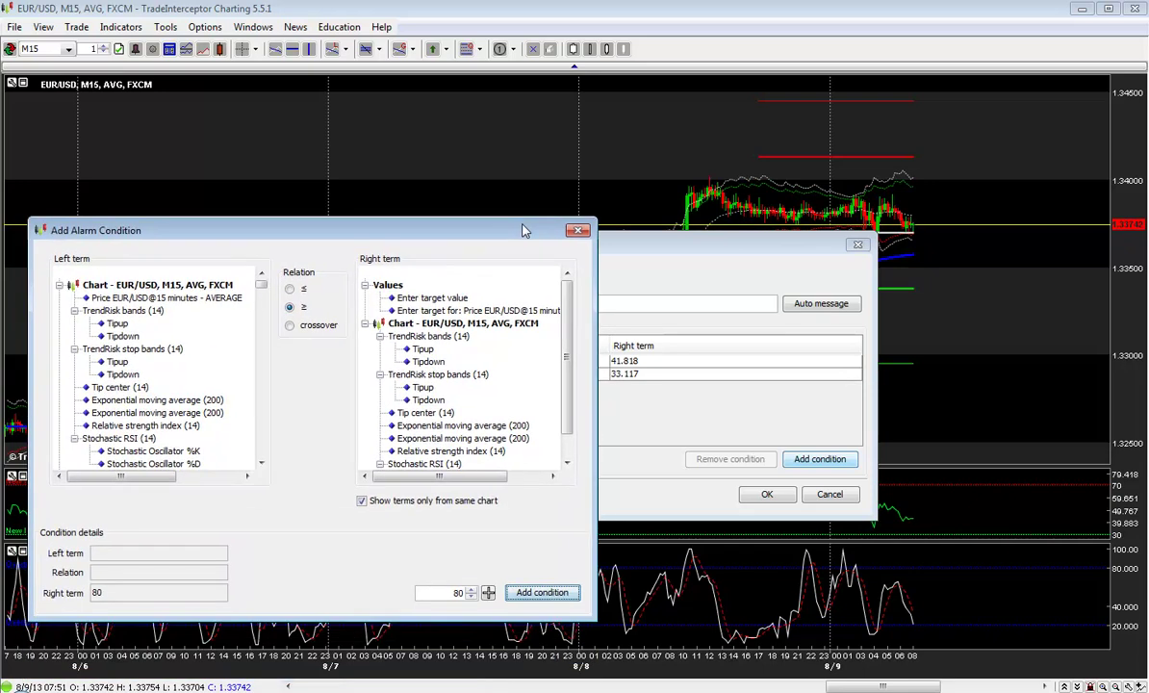
{"action": "left_click", "coordinate": [578, 232]}
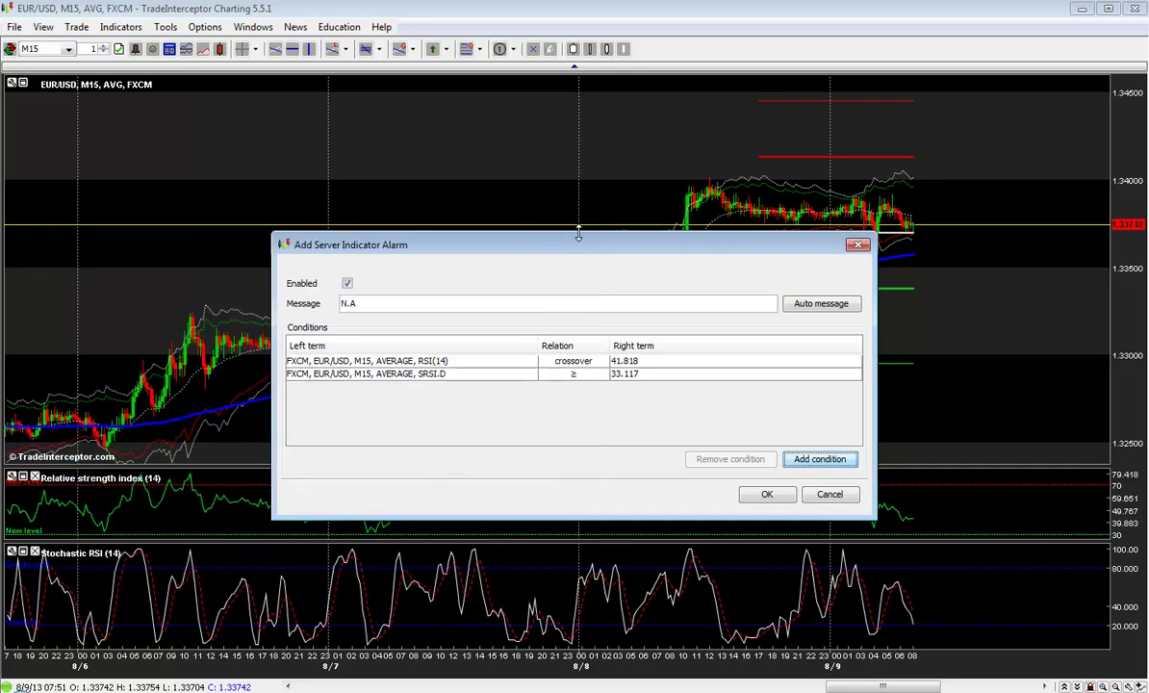
- Save the two-condition indicator alarm with its suggested alarm message
{"action": "left_click", "coordinate": [766, 494]}
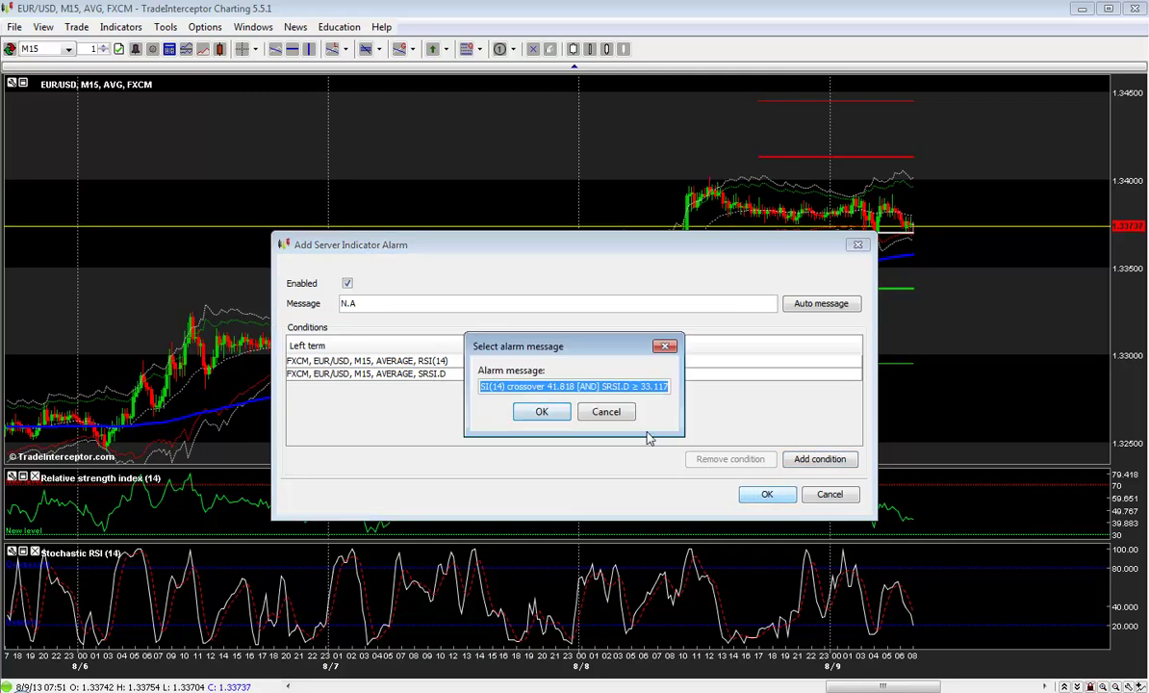
{"action": "left_click", "coordinate": [568, 414]}
{"action": "key", "text": "Return"}
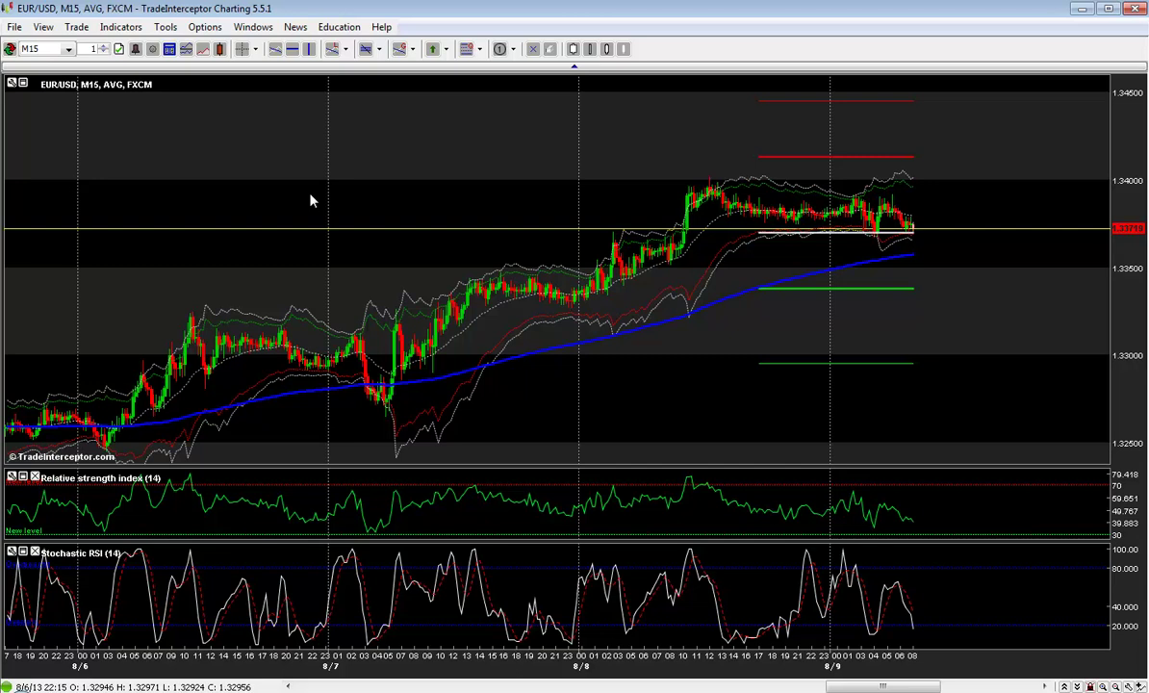
- Open the Alarms Control Panel and start a fresh server indicator alarm
{"action": "left_click", "coordinate": [135, 51]}
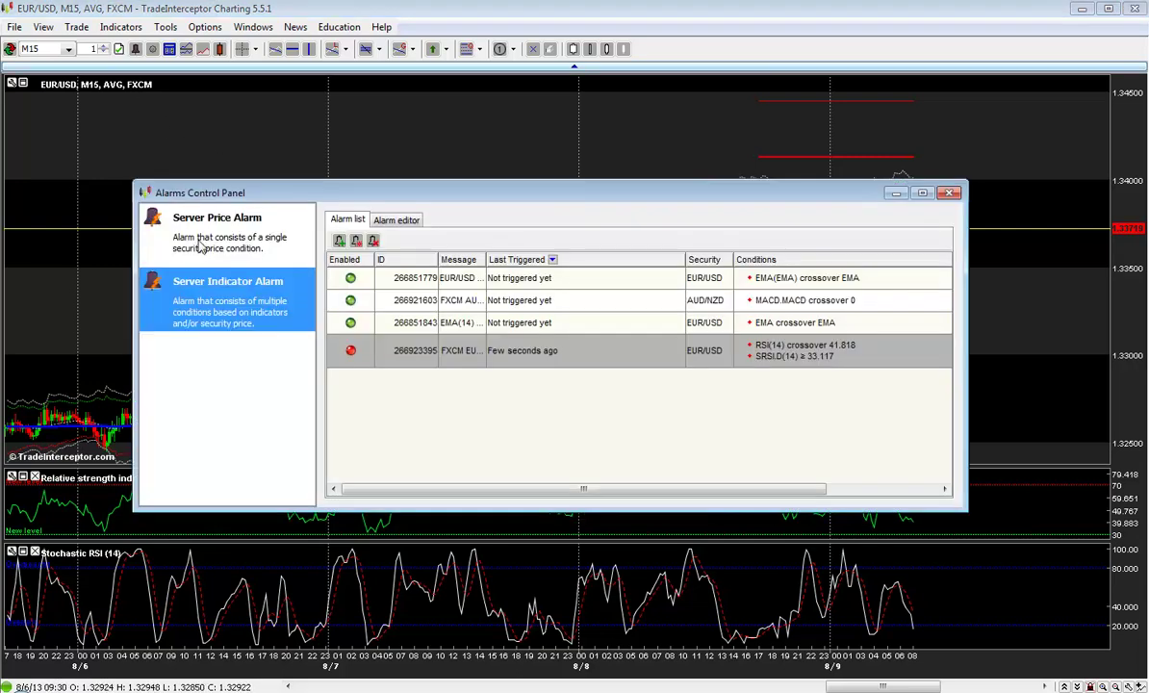
{"action": "left_click", "coordinate": [339, 241]}
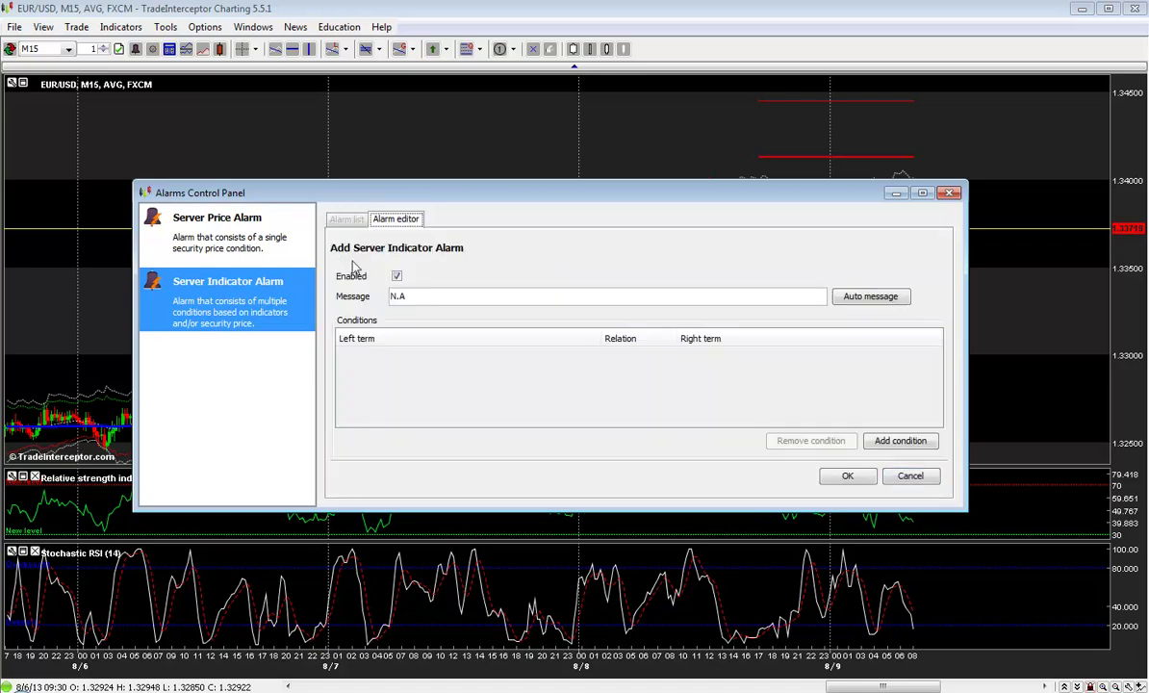
- Add a Relative strength index (14) crossover 30 condition to the new alarm
{"action": "left_click", "coordinate": [900, 440]}
{"action": "left_click_drag", "start_coordinate": [868, 476], "coordinate": [360, 182]}
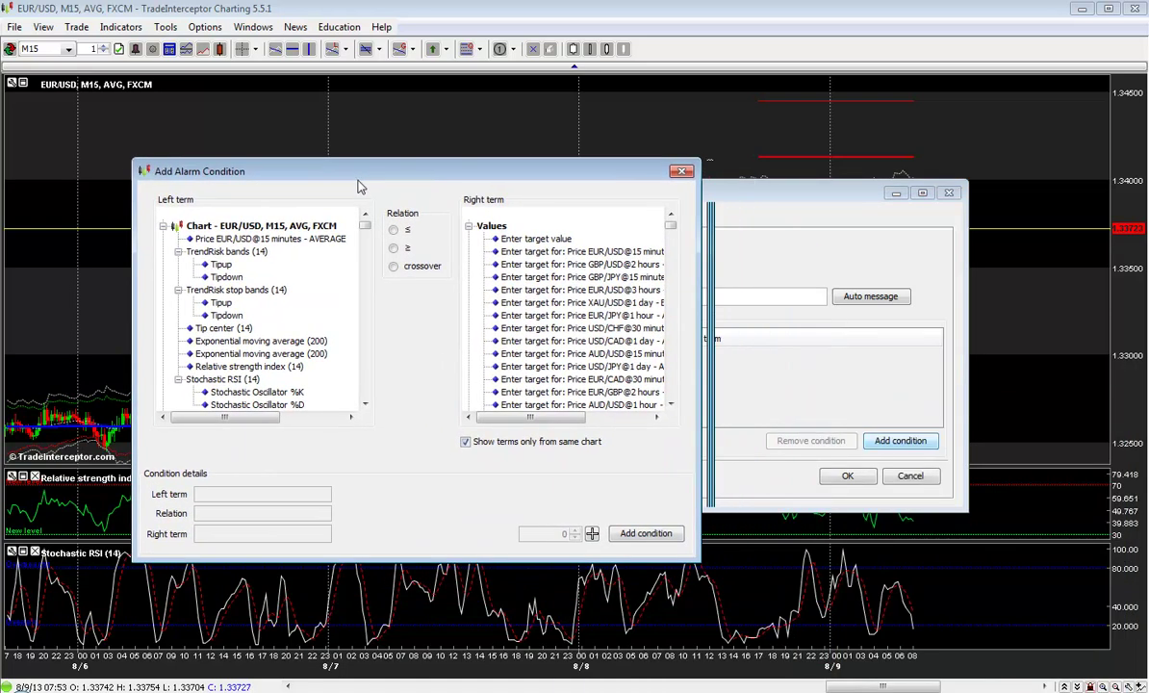
{"action": "left_click", "coordinate": [262, 367]}
{"action": "left_click", "coordinate": [395, 266]}
{"action": "left_click", "coordinate": [500, 238]}
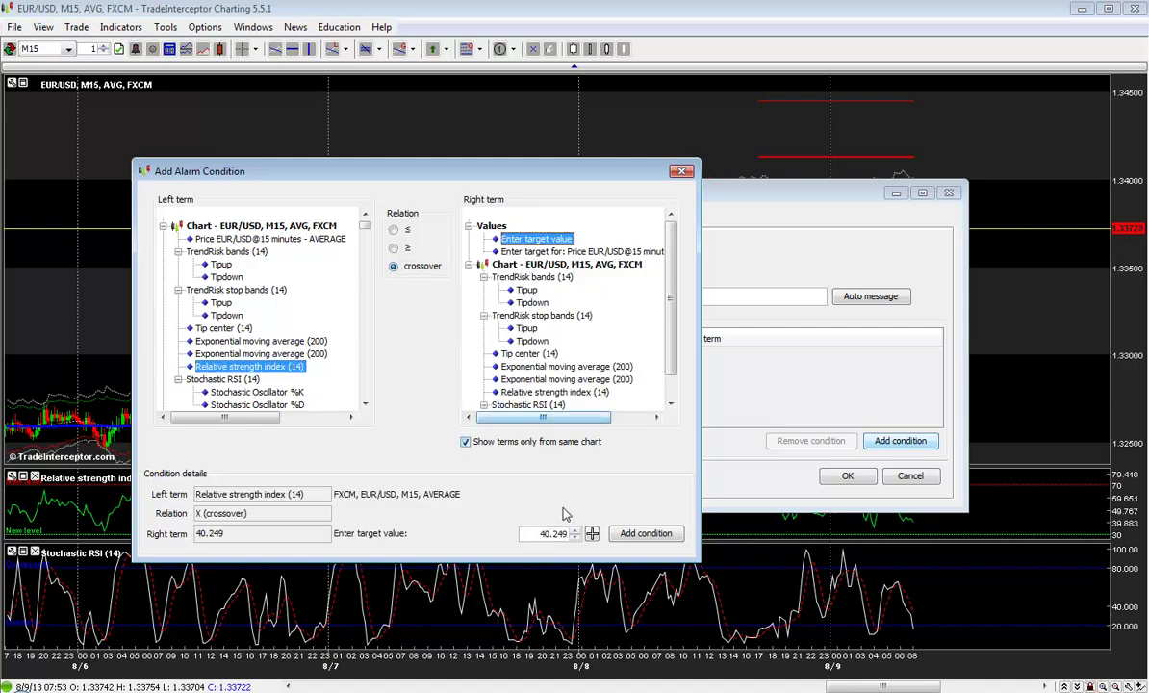
{"action": "left_click_drag", "start_coordinate": [524, 534], "coordinate": [591, 535]}
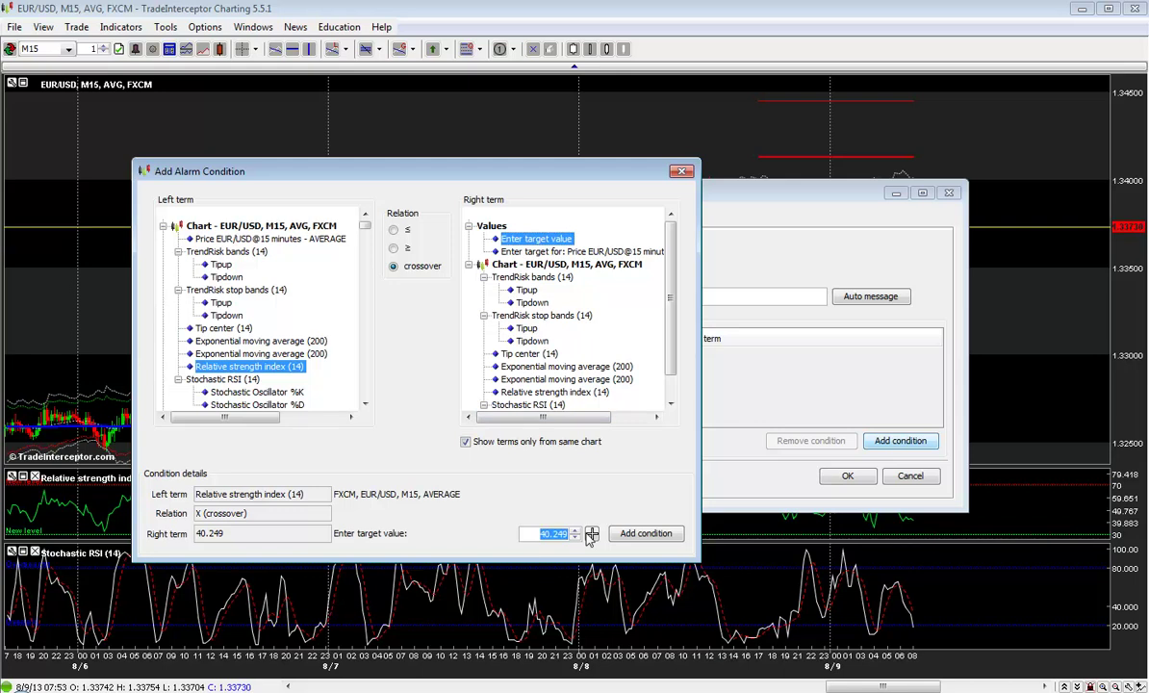
{"action": "type", "text": "30"}
{"action": "left_click", "coordinate": [643, 532]}
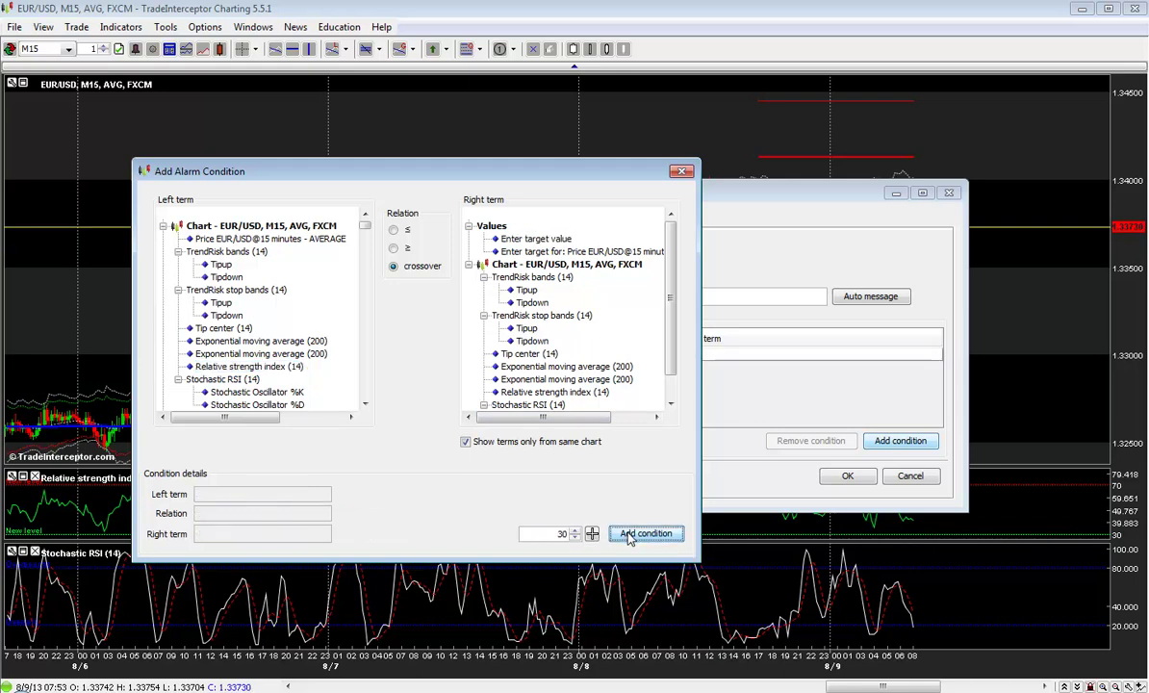
{"action": "left_click", "coordinate": [681, 172]}
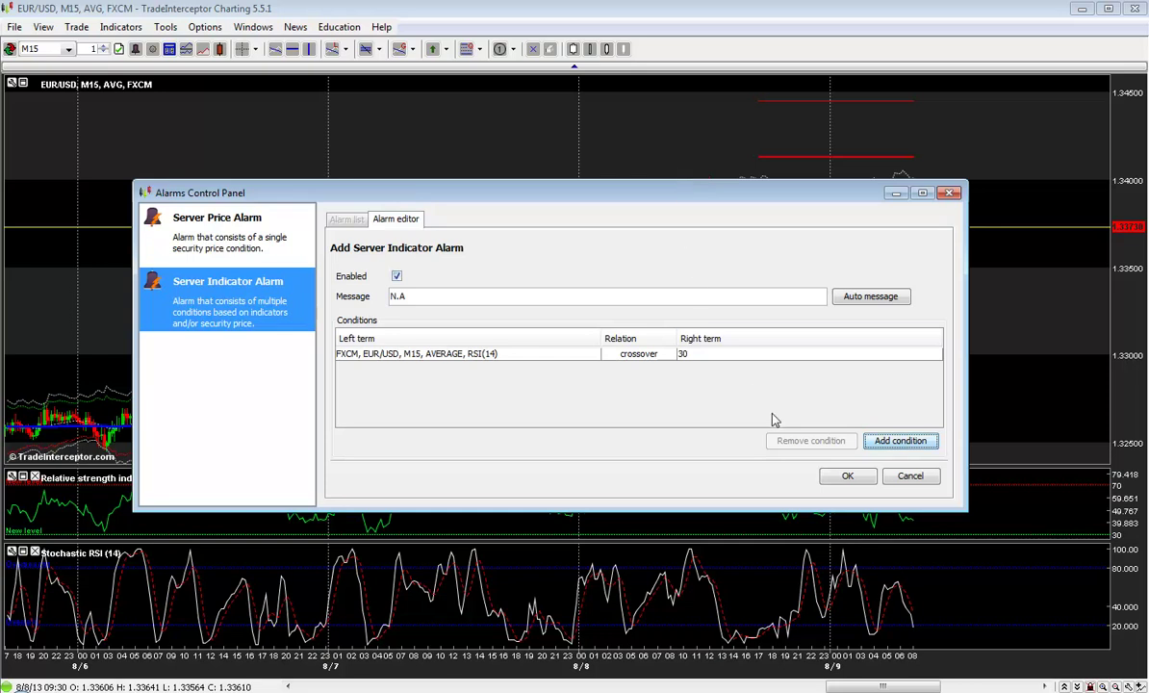
- Save the RSI alarm, accepting its suggested message
{"action": "left_click", "coordinate": [847, 476]}
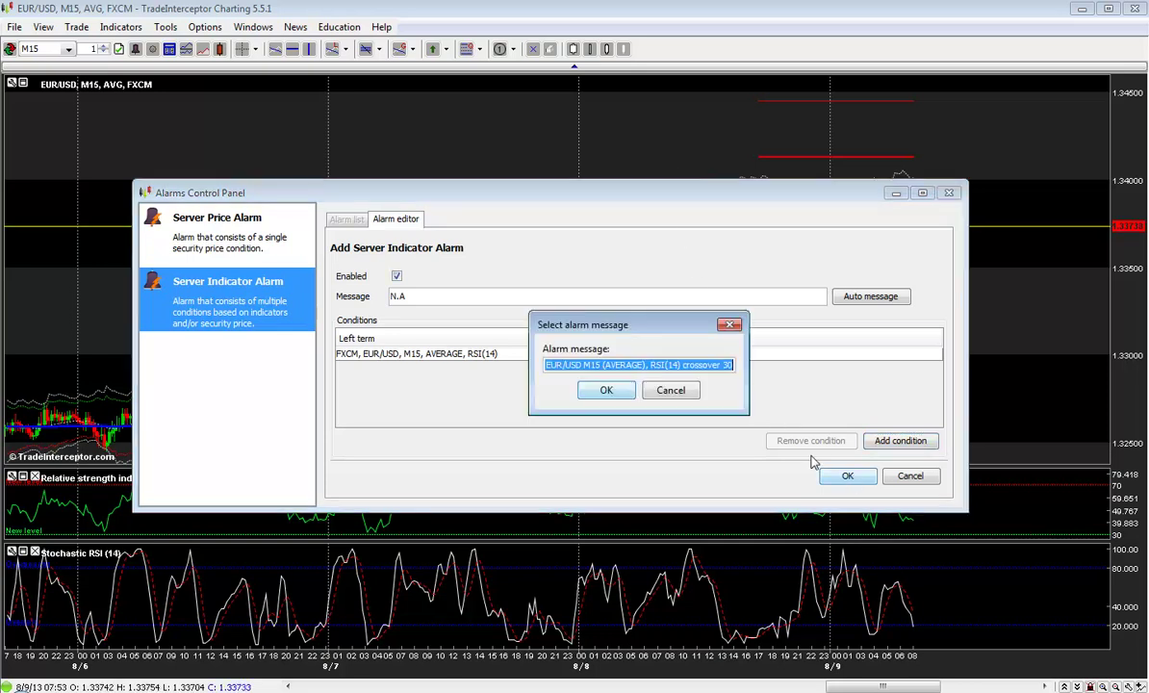
{"action": "left_click_drag", "start_coordinate": [653, 337], "coordinate": [547, 336]}
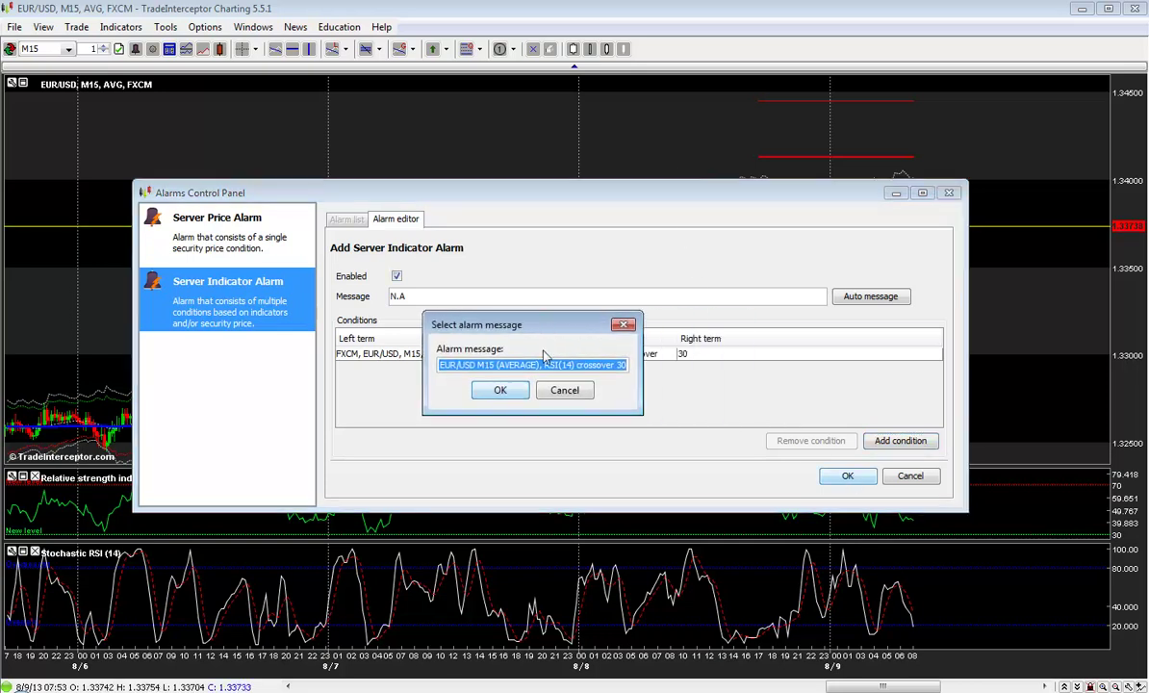
{"action": "left_click", "coordinate": [504, 391]}
{"action": "key", "text": "Return"}
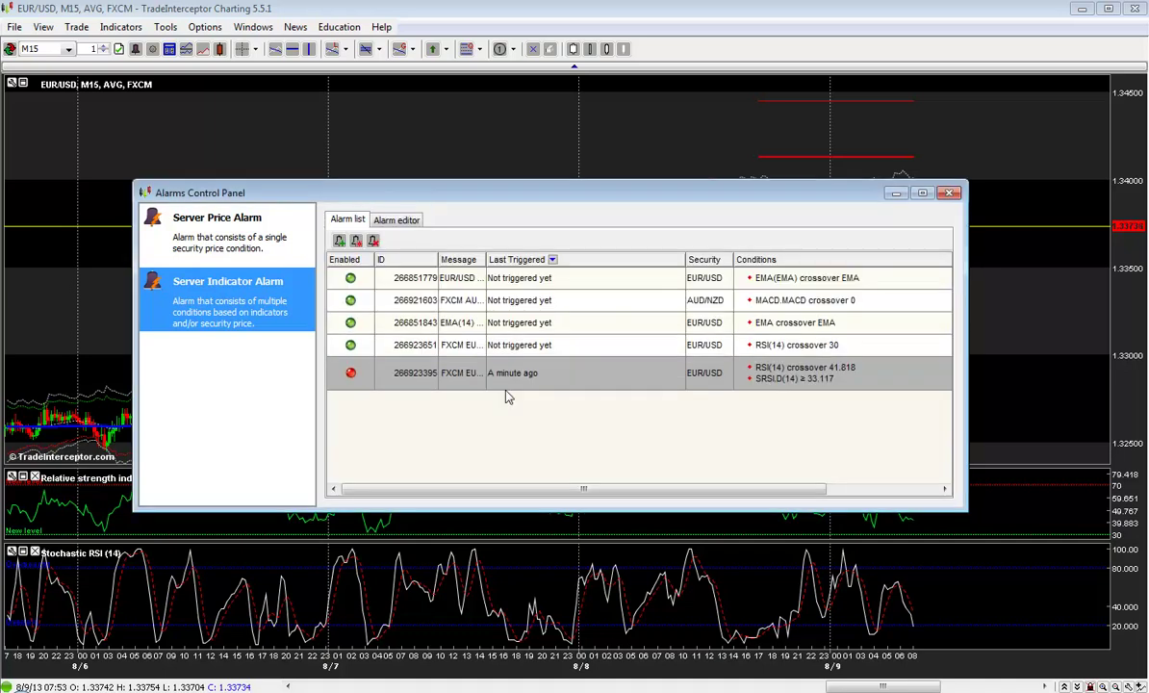